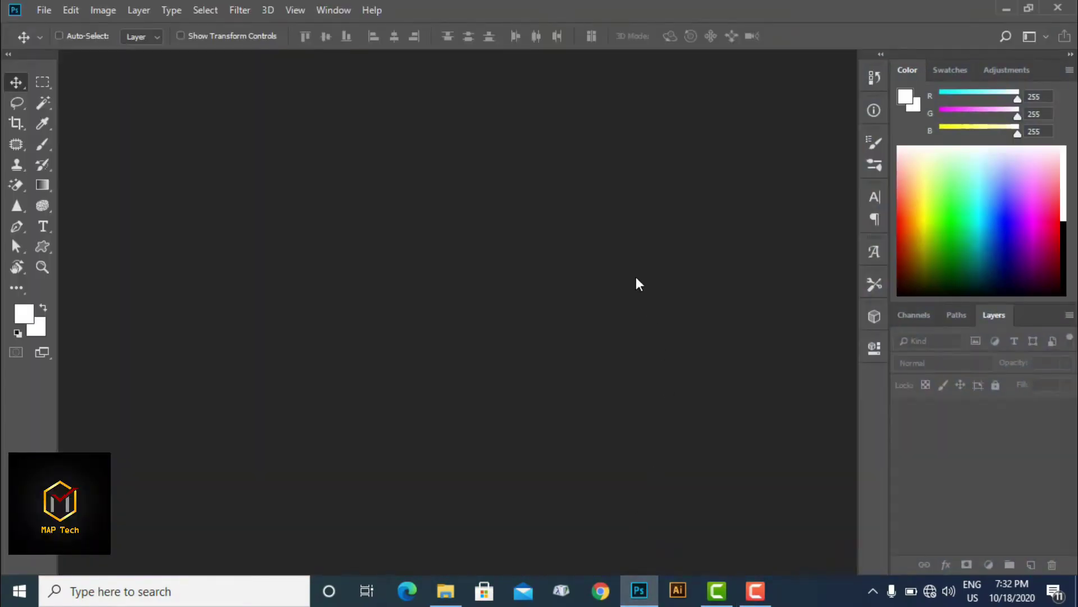
# - Open model.jpg from D:\Video Lesson\Photoshop For Online\data in Photoshop
pyautogui.click(45, 10)
pyautogui.click(52, 42)
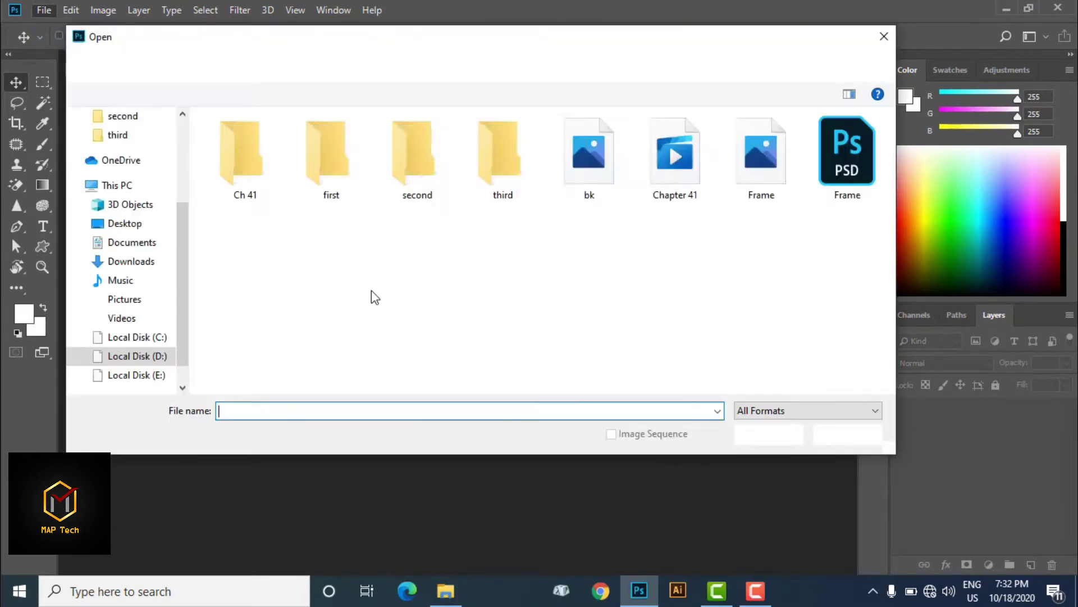
pyautogui.click(140, 64)
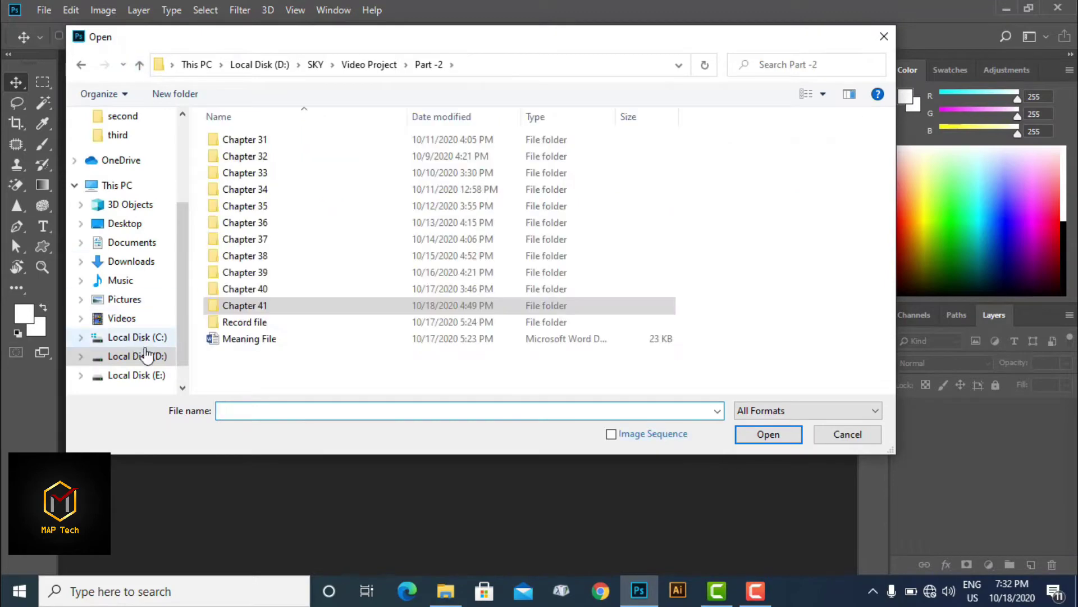
pyautogui.click(149, 358)
pyautogui.scroll(-2, 292, 326)
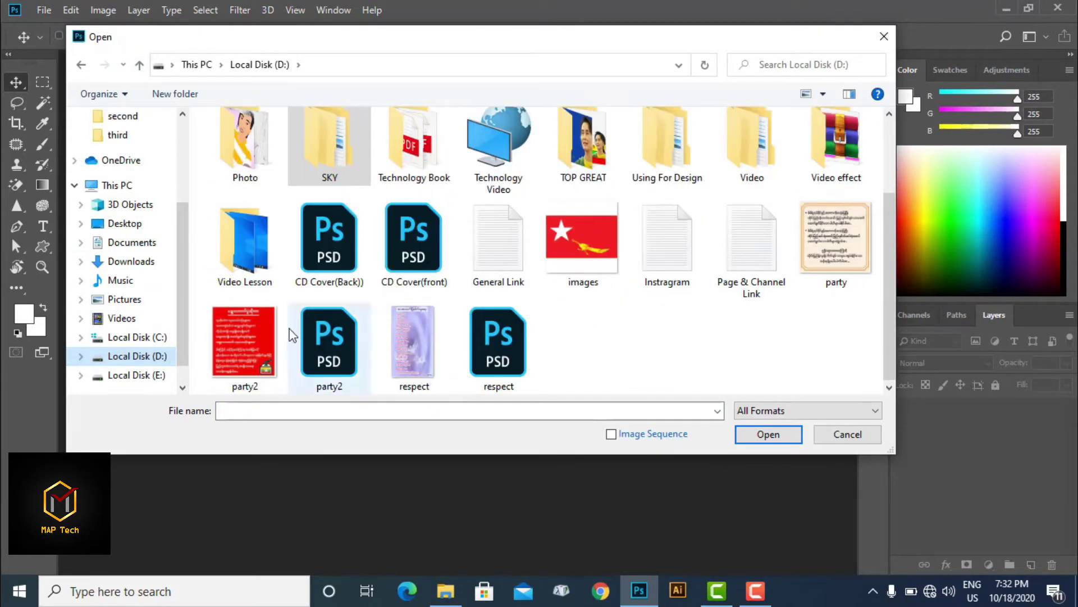
pyautogui.doubleClick(276, 247)
pyautogui.doubleClick(248, 160)
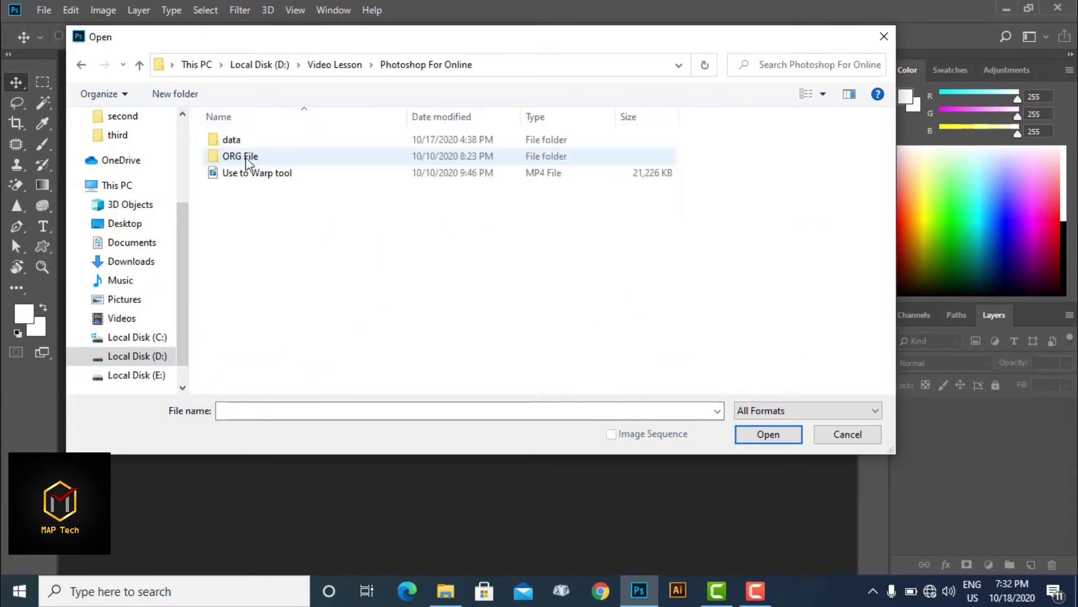
pyautogui.doubleClick(245, 140)
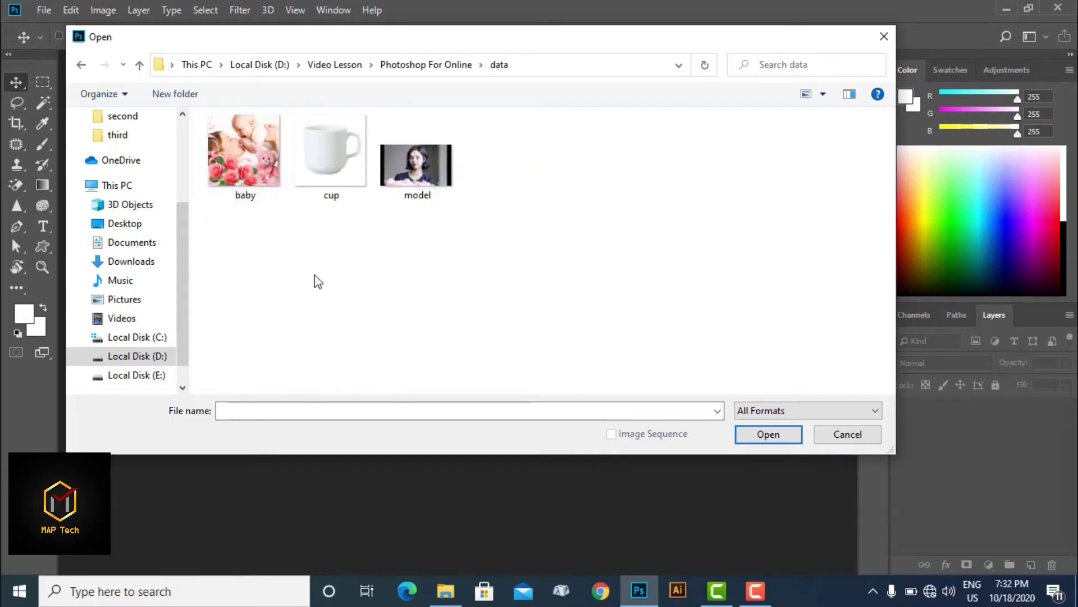
pyautogui.click(416, 191)
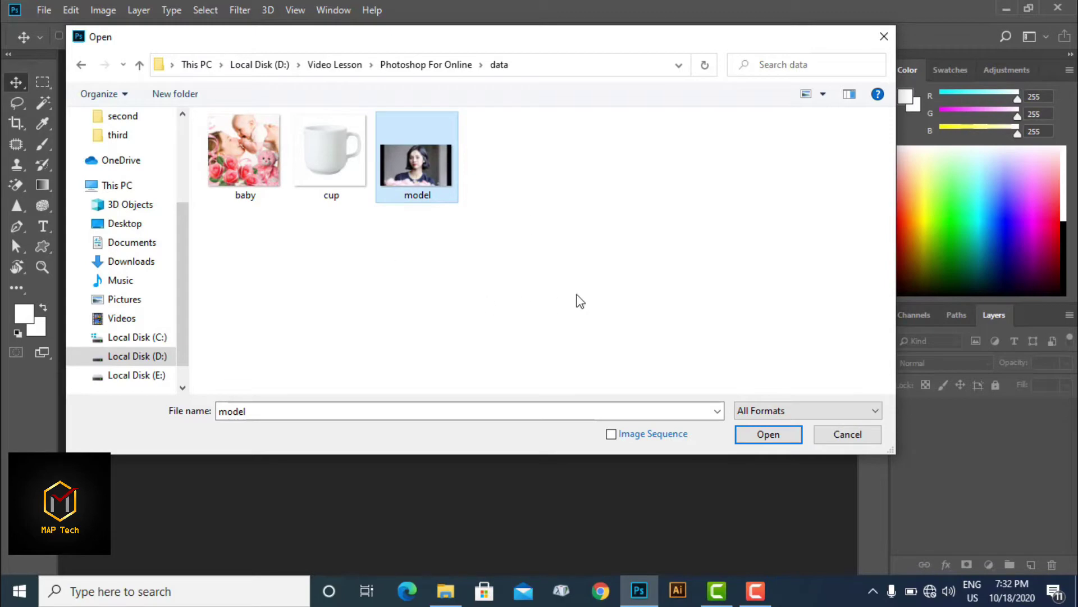
pyautogui.click(788, 436)
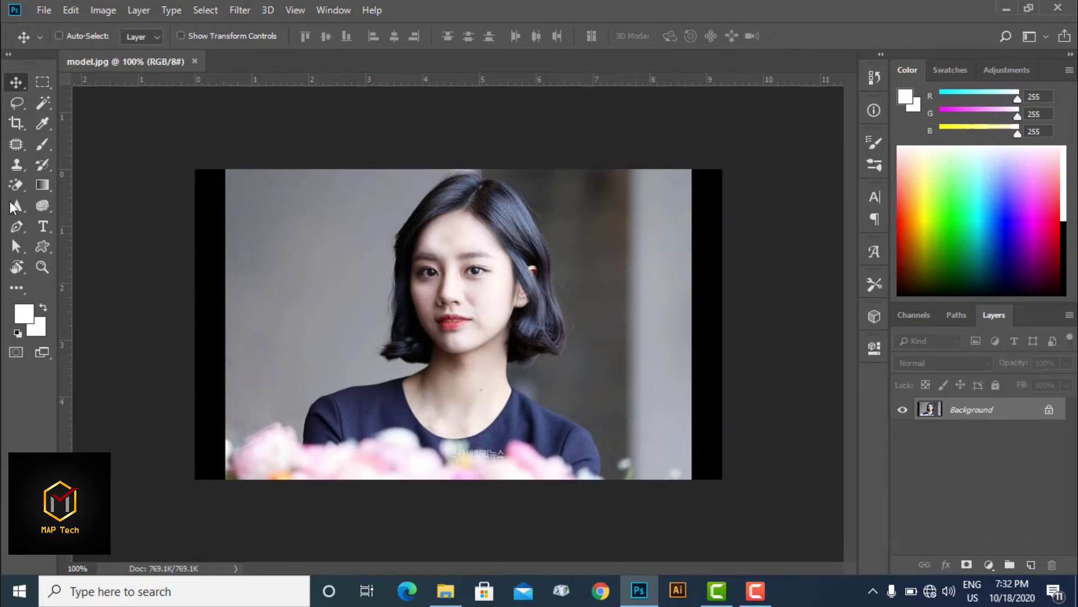
# - Crop the model photo's left and right edges inward to remove both black bars
pyautogui.click(19, 123)
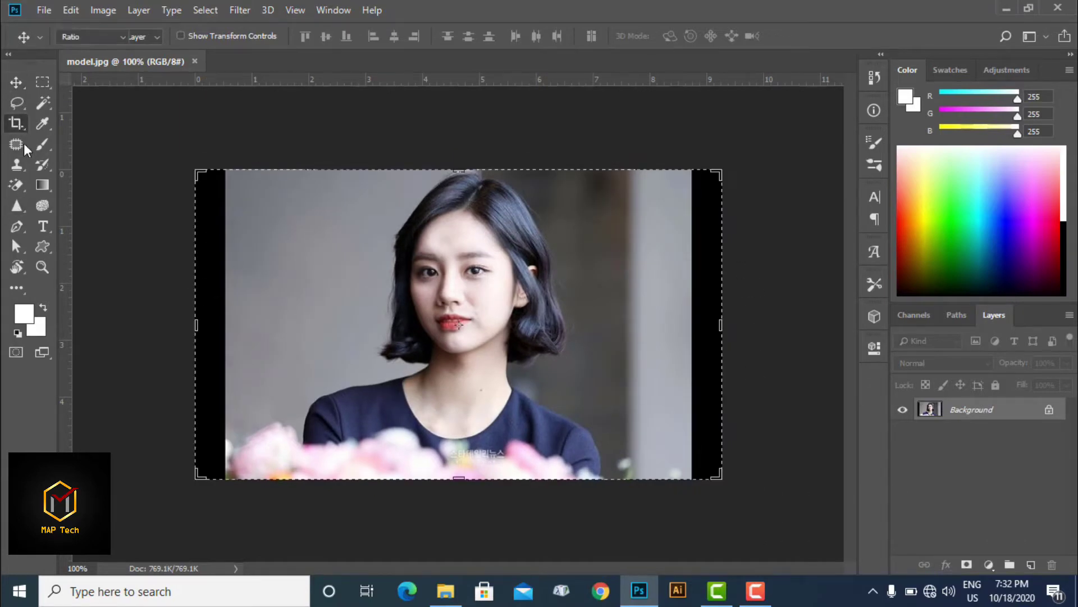
pyautogui.moveTo(194, 325); pyautogui.dragTo(212, 328)
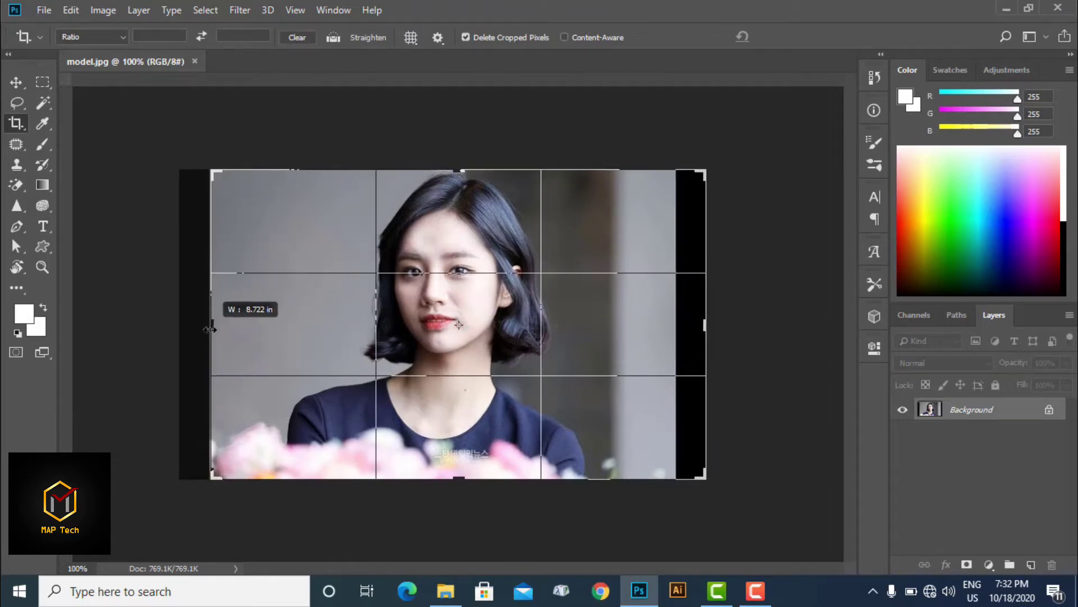
pyautogui.moveTo(212, 328); pyautogui.dragTo(211, 329)
pyautogui.moveTo(711, 328); pyautogui.dragTo(696, 326)
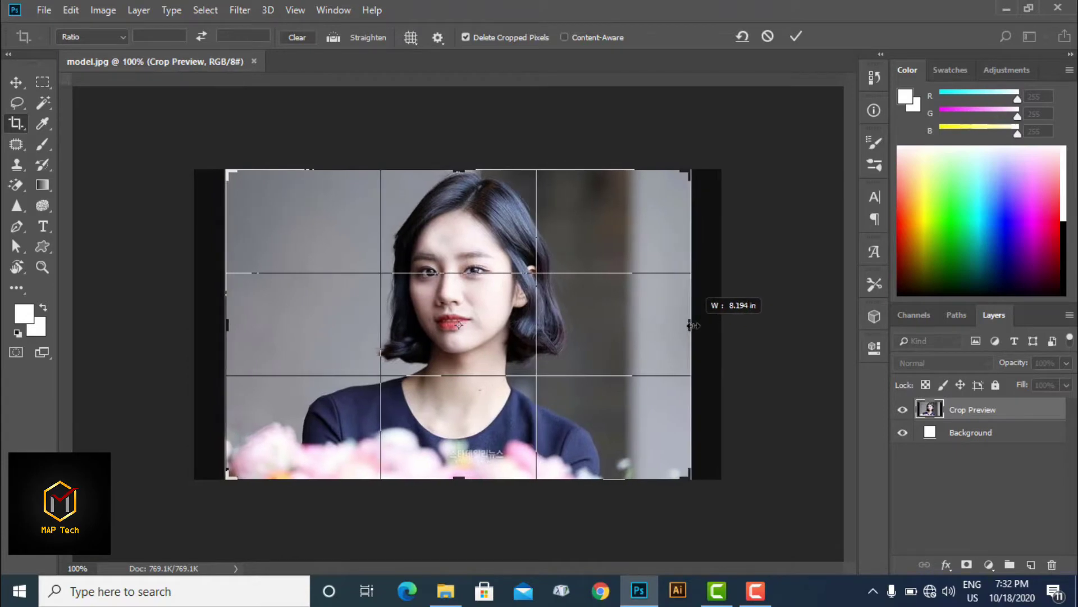
pyautogui.moveTo(697, 326); pyautogui.dragTo(694, 326)
pyautogui.click(795, 40)
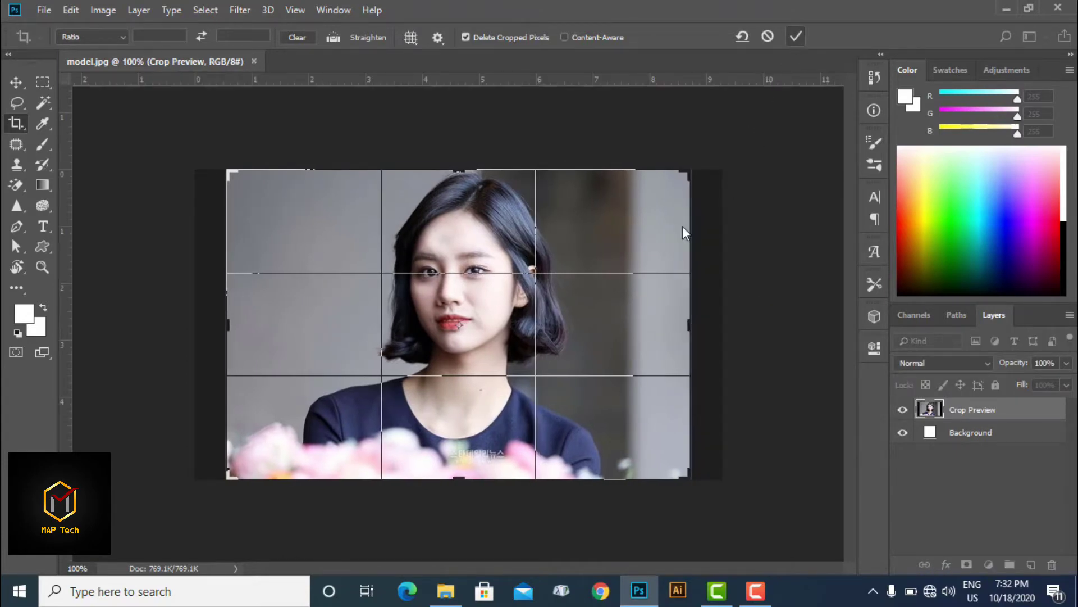
pyautogui.click(15, 82)
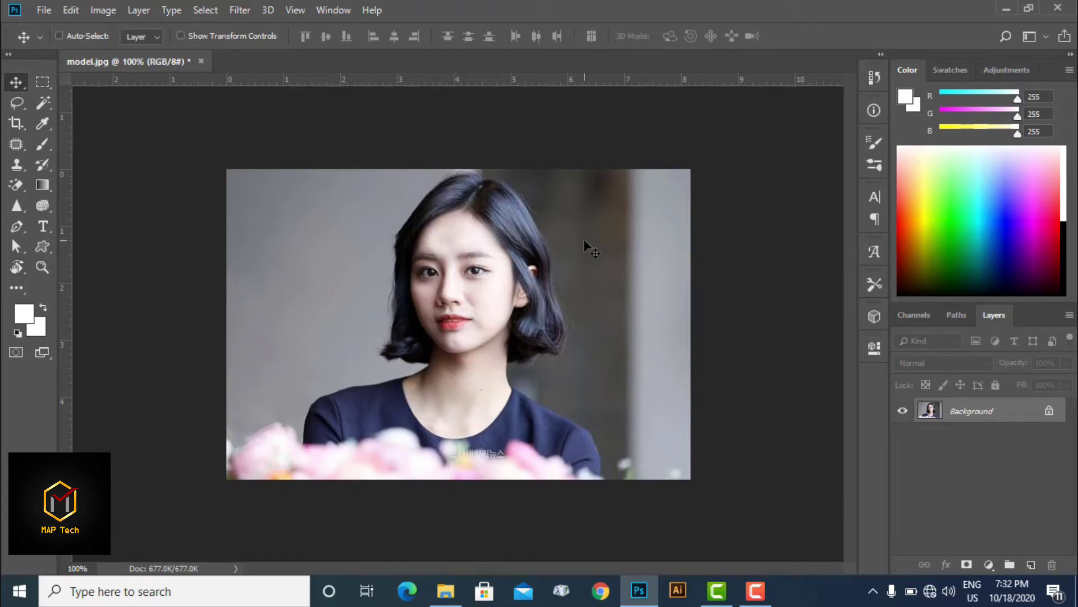
# - Zoom in on the model's face and switch the photo into Quick Mask mode
pyautogui.scroll(3, 587, 243)
pyautogui.scroll(1, 492, 145)
pyautogui.scroll(1, 528, 179)
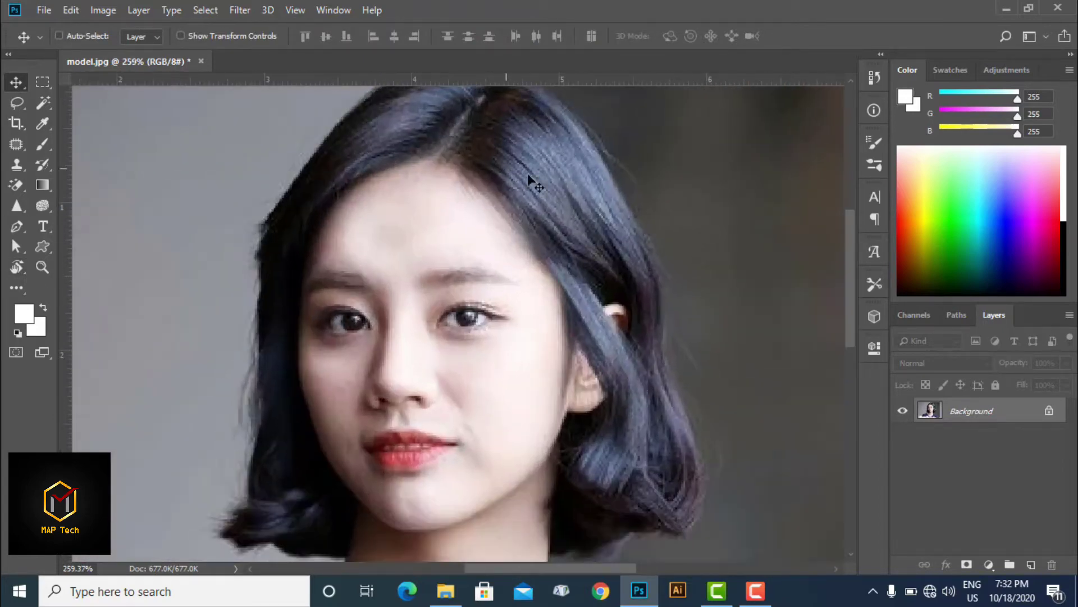
pyautogui.scroll(1, 517, 174)
pyautogui.scroll(-4, 458, 196)
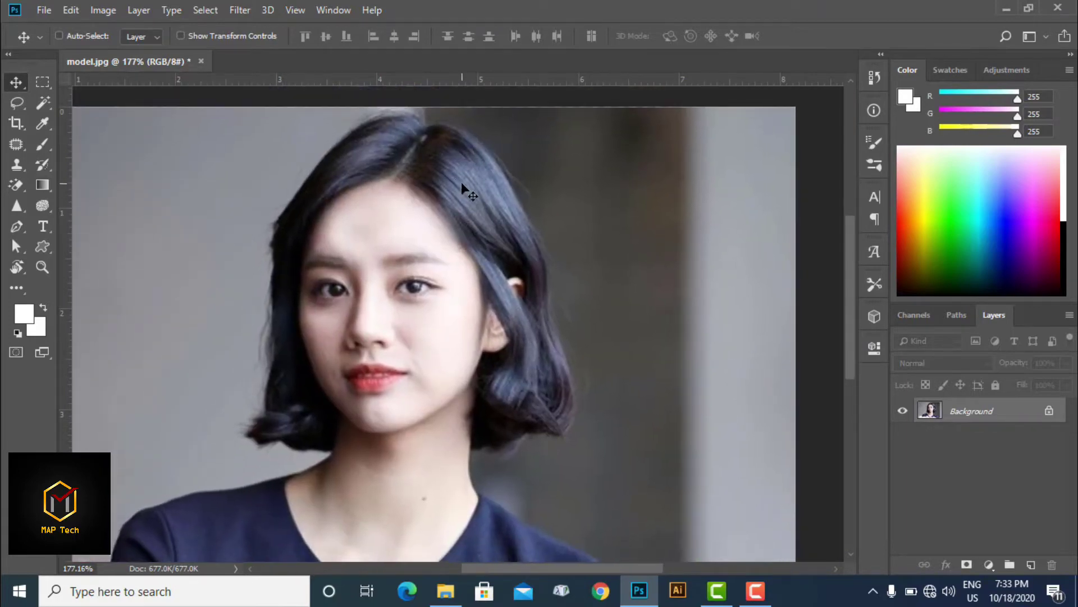
pyautogui.click(14, 352)
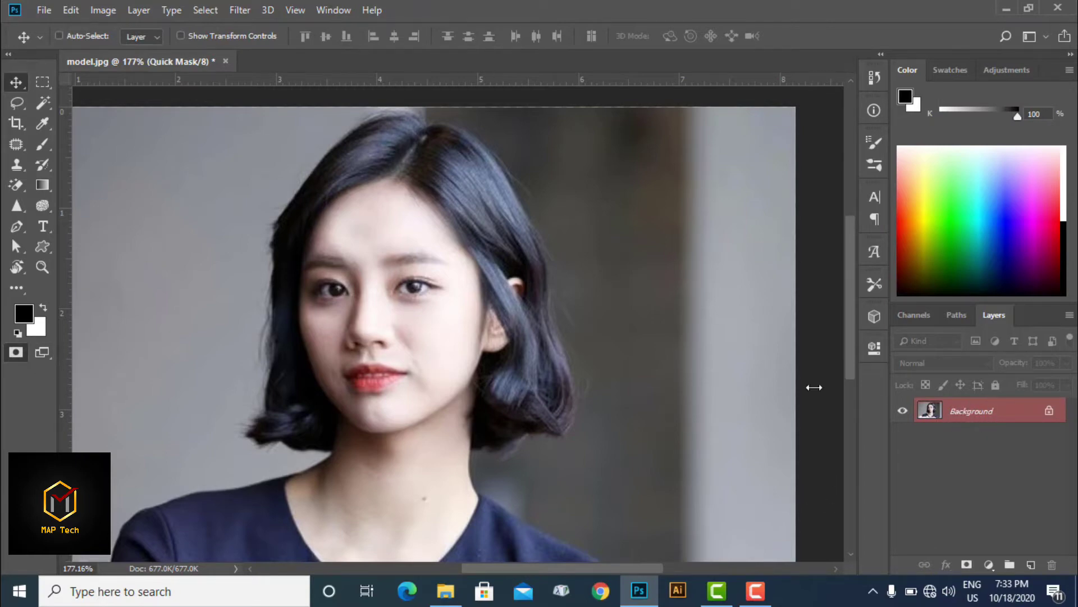
pyautogui.keyDown('alt'); pyautogui.scroll(2, 371, 233); pyautogui.keyUp('alt')
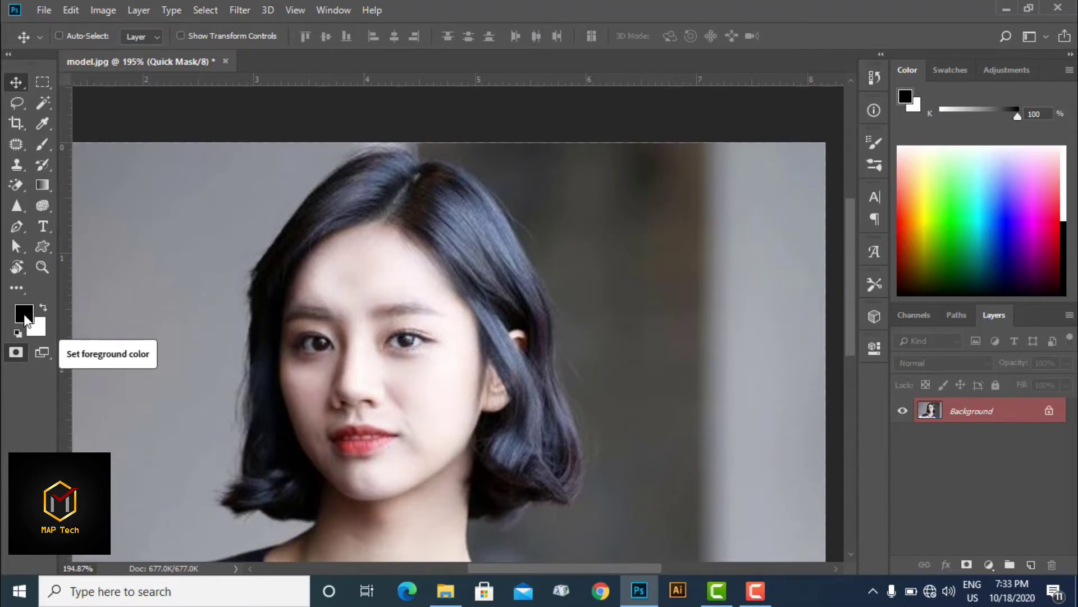
# - Switch to the Brush tool at size 15 and centre the view on the hair
pyautogui.click(41, 143)
pyautogui.scroll(1, 488, 218)
pyautogui.moveTo(488, 218); pyautogui.dragTo(448, 229)
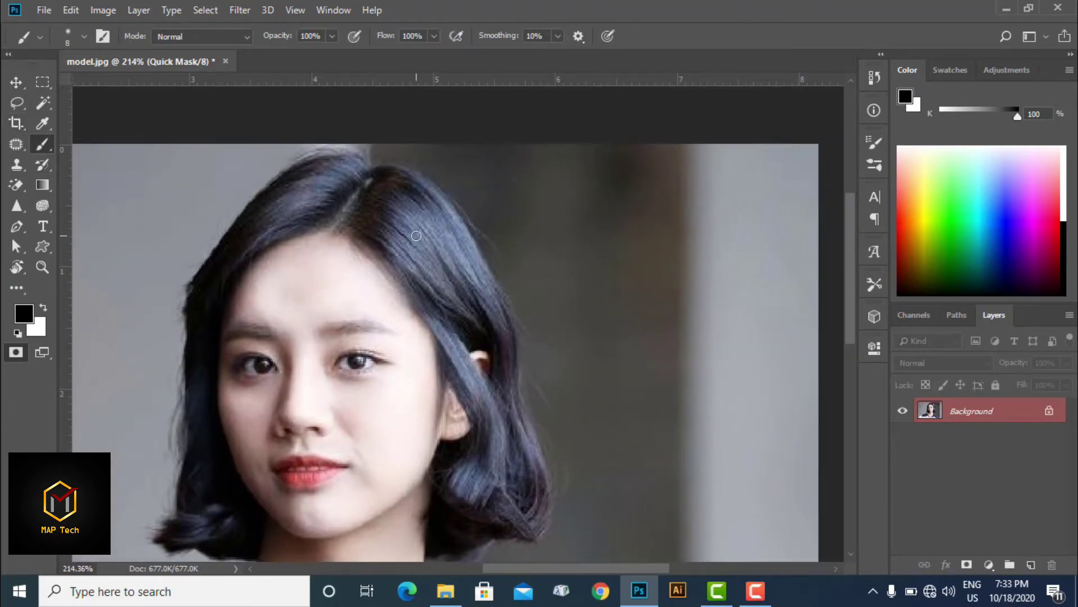
pyautogui.press(']')
pyautogui.scroll(3, 399, 183)
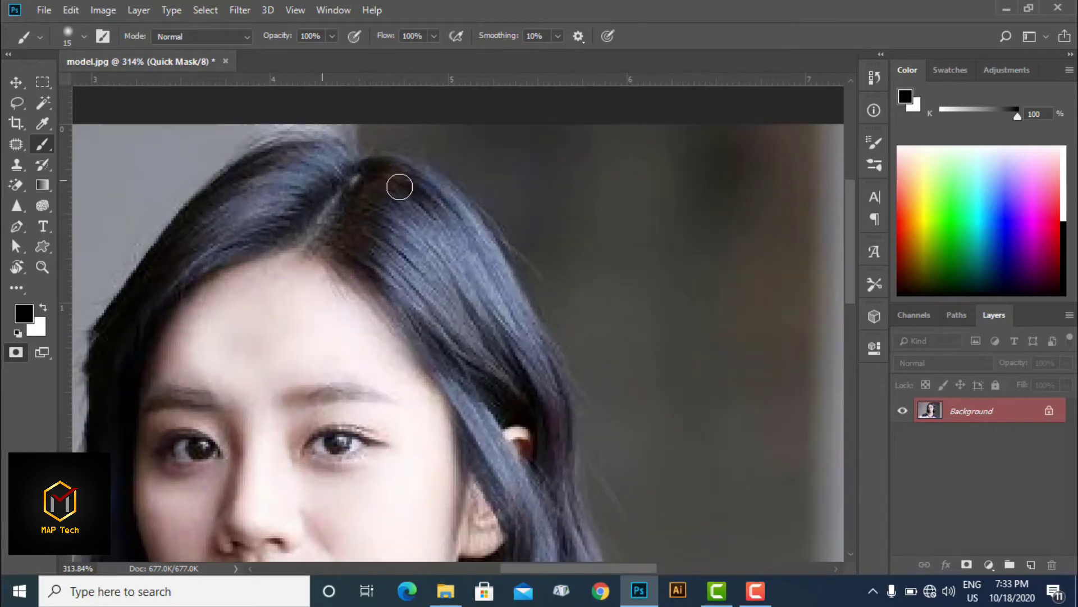
# - Paint quick mask over the right-side hair from the parting down to the bottom curl
pyautogui.moveTo(385, 174); pyautogui.dragTo(431, 199)
pyautogui.moveTo(380, 174); pyautogui.dragTo(531, 325)
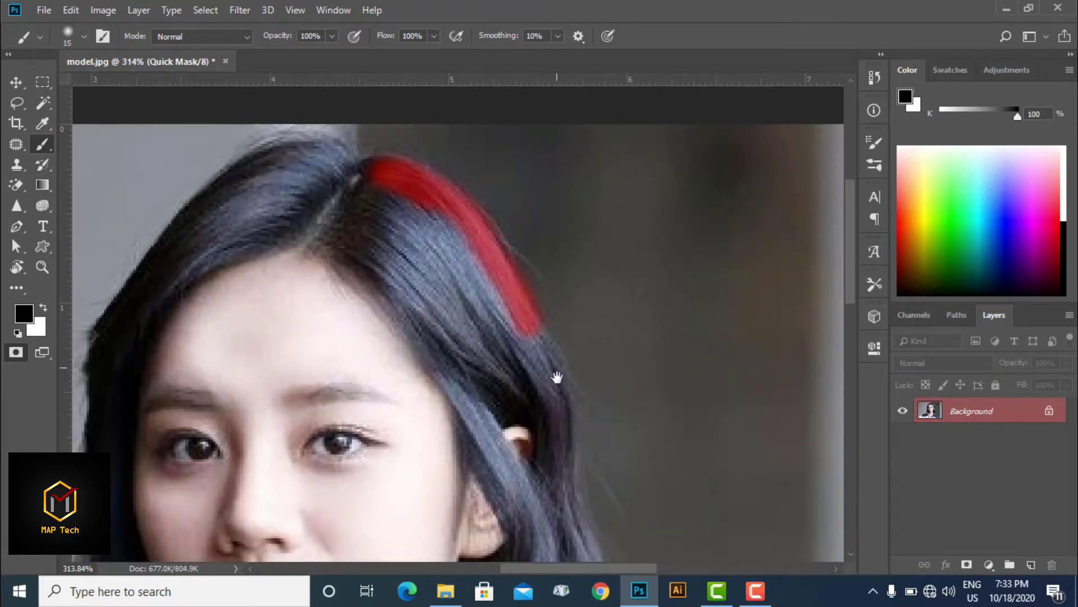
pyautogui.moveTo(559, 378); pyautogui.dragTo(470, 282)
pyautogui.moveTo(438, 207)
pyautogui.mouseDown()
pyautogui.moveTo(472, 332)
pyautogui.moveTo(446, 190)
pyautogui.moveTo(496, 380)
pyautogui.moveTo(513, 234)
pyautogui.mouseUp()
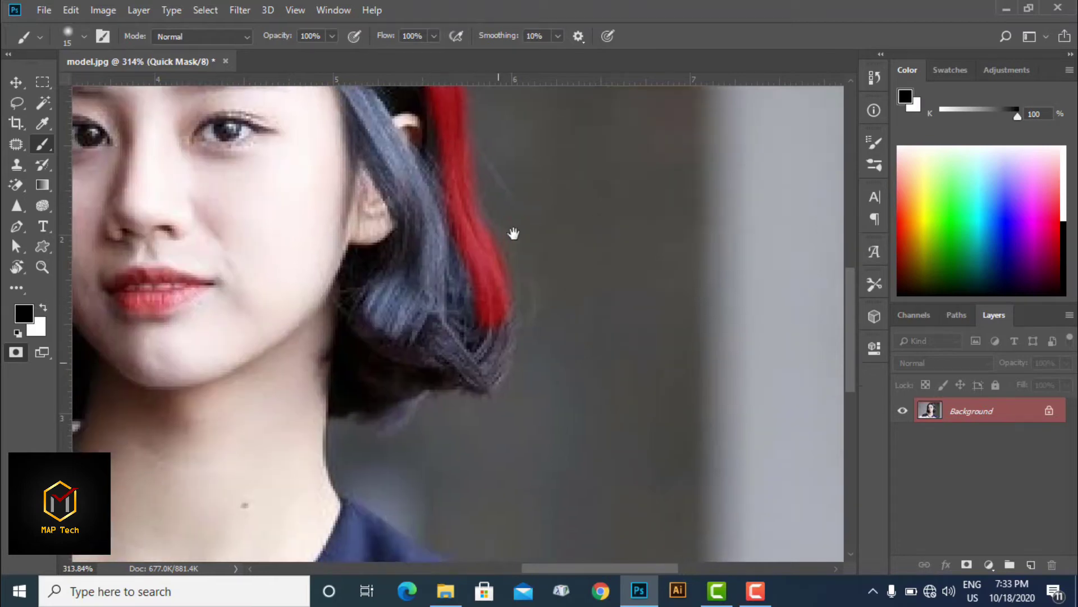
pyautogui.moveTo(510, 291)
pyautogui.mouseDown()
pyautogui.moveTo(482, 305)
pyautogui.moveTo(436, 306)
pyautogui.moveTo(410, 348)
pyautogui.moveTo(356, 327)
pyautogui.moveTo(494, 279)
pyautogui.moveTo(458, 178)
pyautogui.moveTo(431, 277)
pyautogui.moveTo(403, 243)
pyautogui.moveTo(419, 243)
pyautogui.moveTo(410, 231)
pyautogui.moveTo(372, 287)
pyautogui.mouseUp()
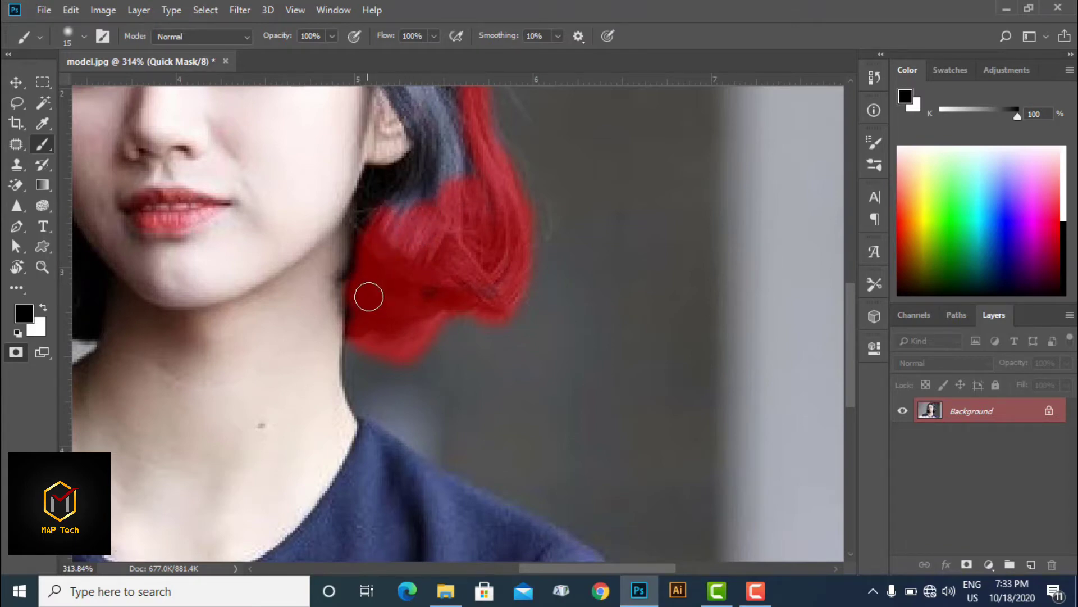
pyautogui.scroll(2, 382, 290)
pyautogui.scroll(2, 393, 284)
pyautogui.scroll(-2, 515, 238)
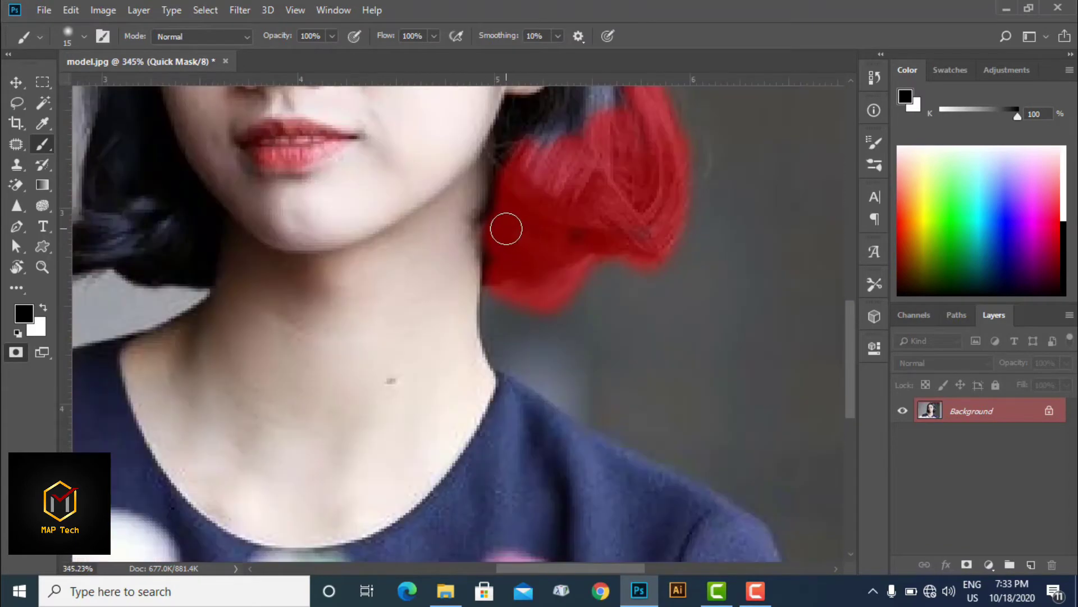
pyautogui.press('[')
pyautogui.press('[')
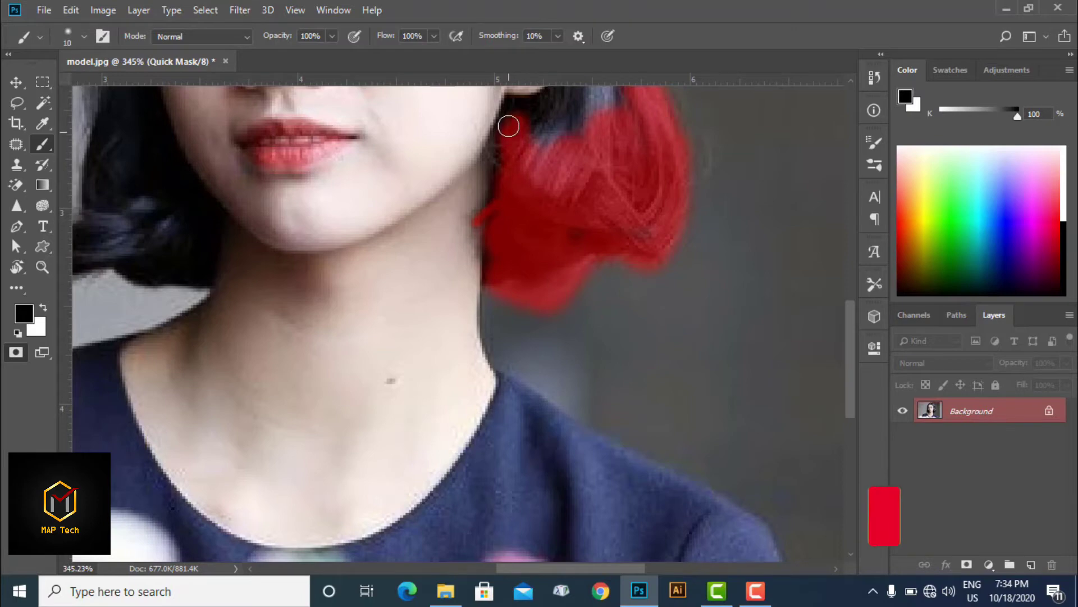
# - Mask the hair beside the ear and the grey strand just above it
pyautogui.moveTo(510, 119)
pyautogui.mouseDown()
pyautogui.moveTo(494, 259)
pyautogui.moveTo(510, 243)
pyautogui.moveTo(510, 255)
pyautogui.moveTo(562, 286)
pyautogui.mouseUp()
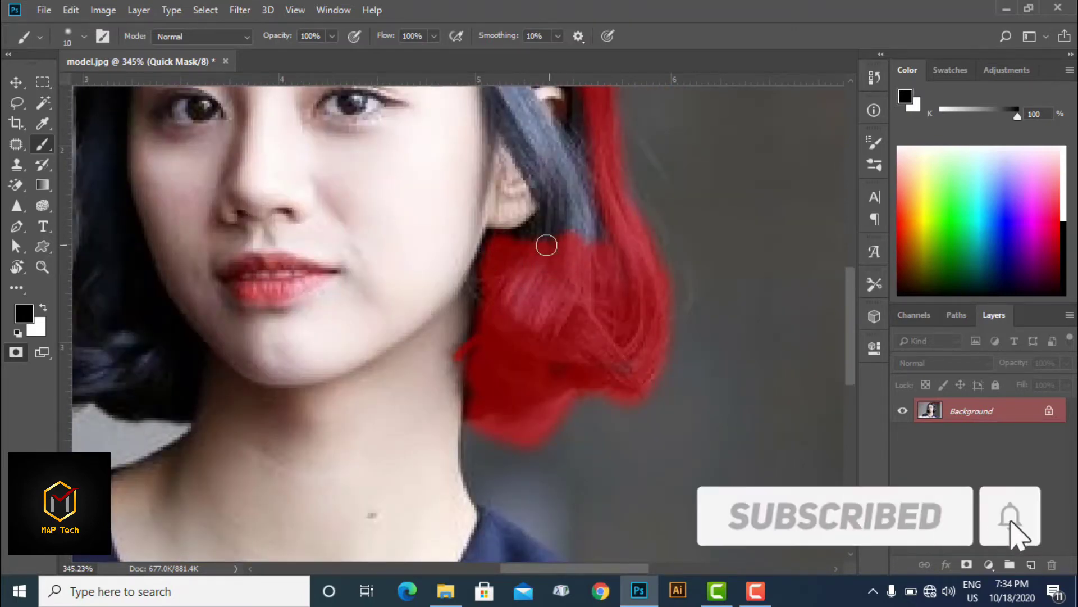
pyautogui.press(']')
pyautogui.press(']')
pyautogui.press('[')
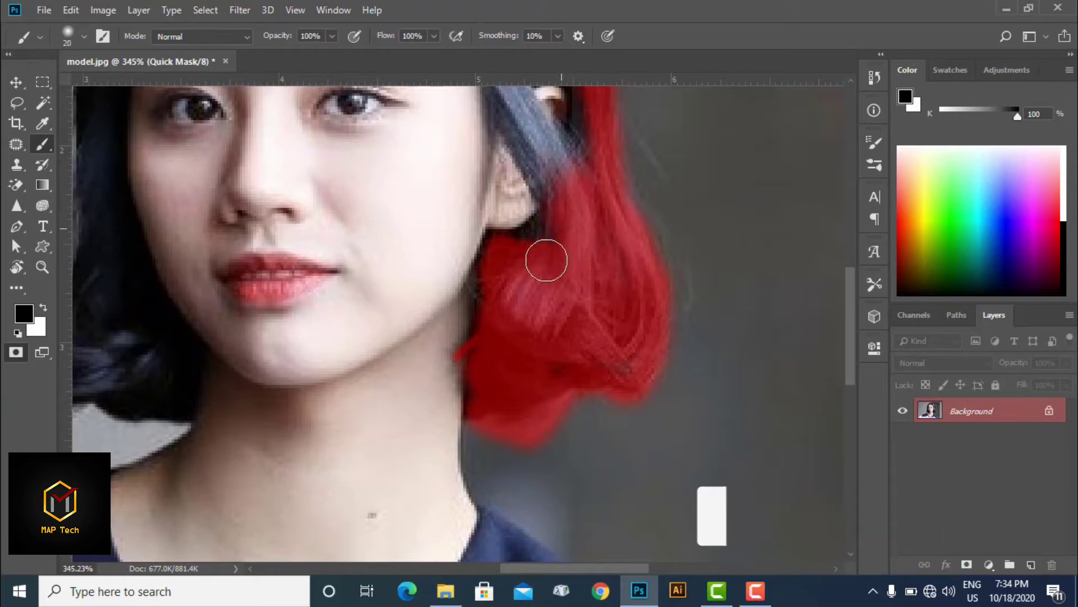
pyautogui.moveTo(540, 243)
pyautogui.mouseDown()
pyautogui.moveTo(562, 207)
pyautogui.moveTo(548, 156)
pyautogui.moveTo(581, 149)
pyautogui.moveTo(568, 156)
pyautogui.moveTo(584, 285)
pyautogui.mouseUp()
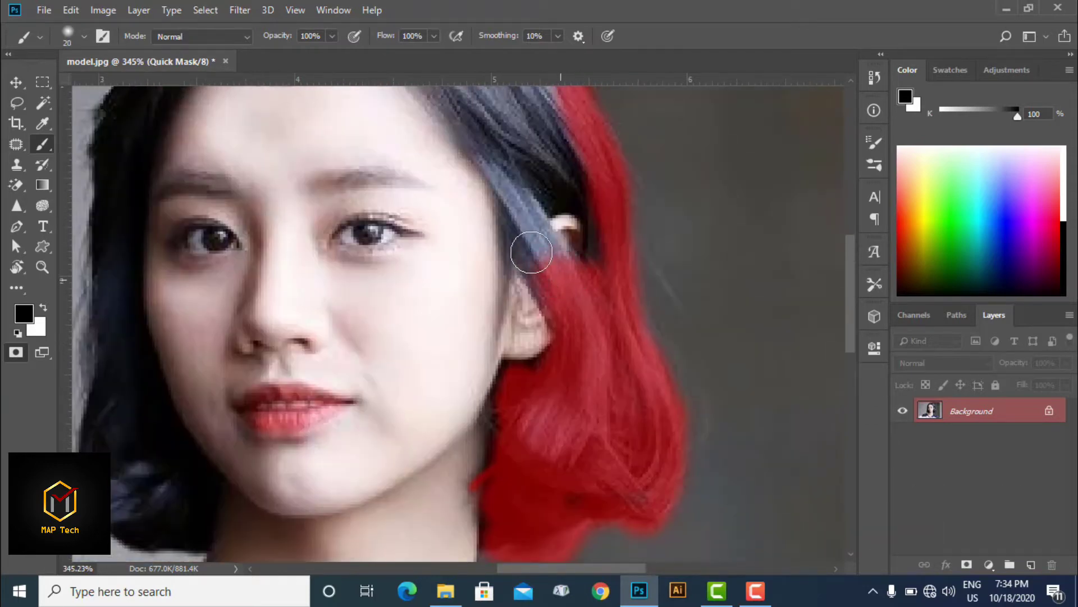
pyautogui.moveTo(535, 248)
pyautogui.mouseDown()
pyautogui.moveTo(564, 273)
pyautogui.moveTo(539, 260)
pyautogui.moveTo(515, 193)
pyautogui.moveTo(522, 201)
pyautogui.moveTo(525, 189)
pyautogui.moveTo(553, 229)
pyautogui.mouseUp()
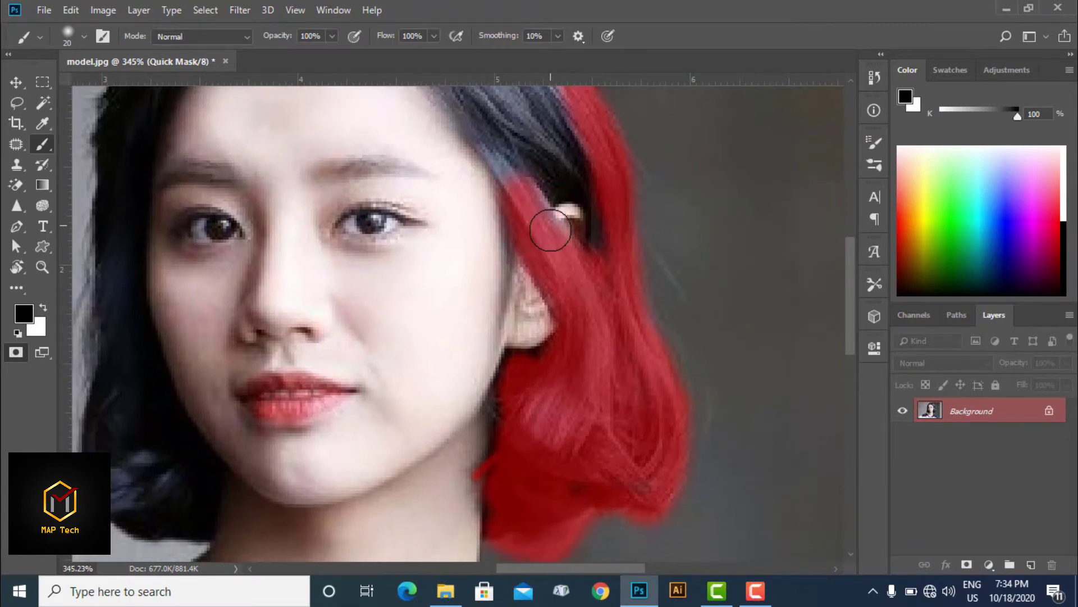
# - With a smaller brush, mask the fine dark strands around the ear, undoing a stray hairline stroke
pyautogui.press('[')
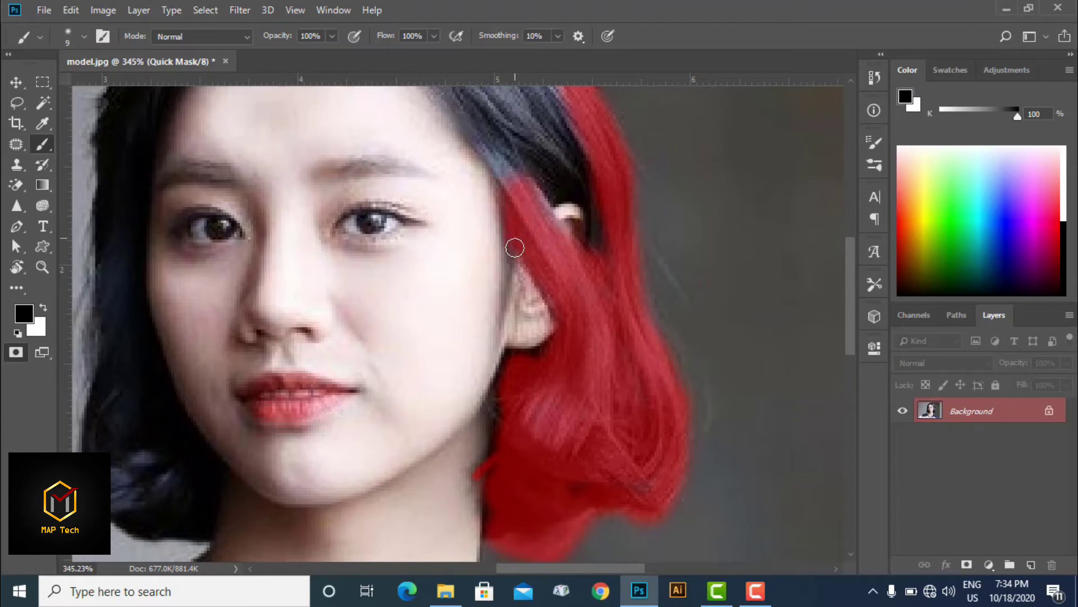
pyautogui.press('[')
pyautogui.press('[')
pyautogui.press('[')
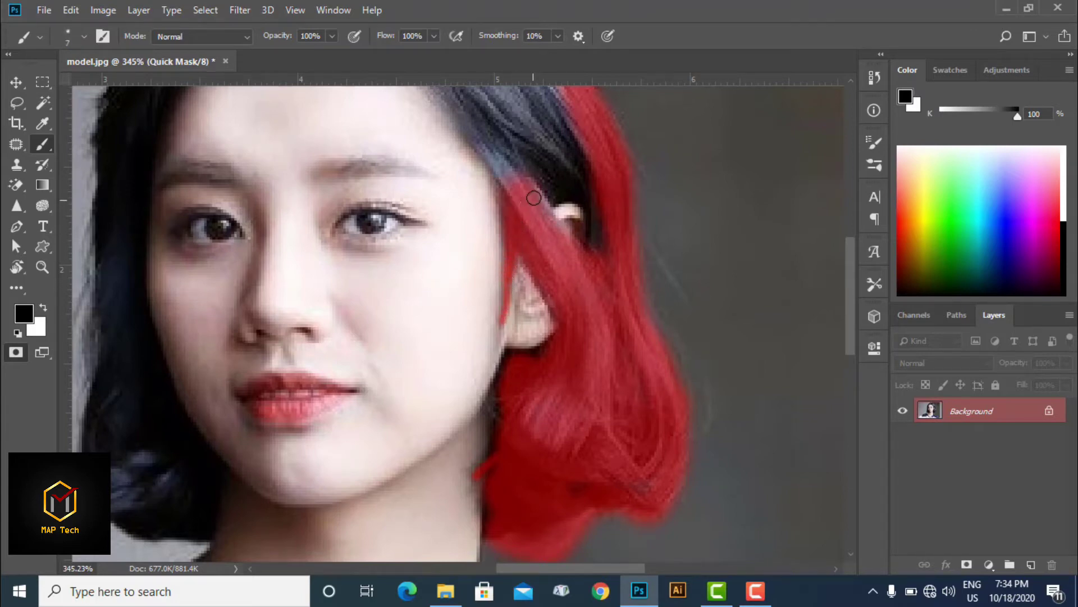
pyautogui.moveTo(489, 175)
pyautogui.mouseDown()
pyautogui.moveTo(483, 144)
pyautogui.moveTo(520, 190)
pyautogui.moveTo(513, 212)
pyautogui.mouseUp()
pyautogui.hotkey('ctrl', 'z')
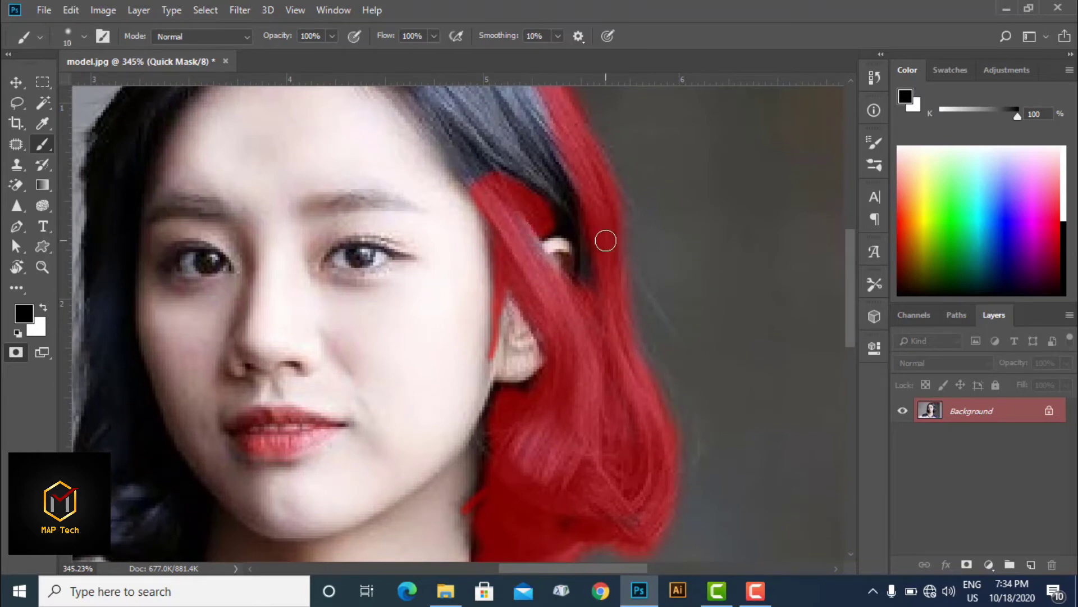
pyautogui.press(']')
pyautogui.moveTo(605, 241)
pyautogui.mouseDown()
pyautogui.moveTo(571, 214)
pyautogui.moveTo(591, 231)
pyautogui.moveTo(592, 276)
pyautogui.mouseUp()
pyautogui.press('[')
pyautogui.press('[')
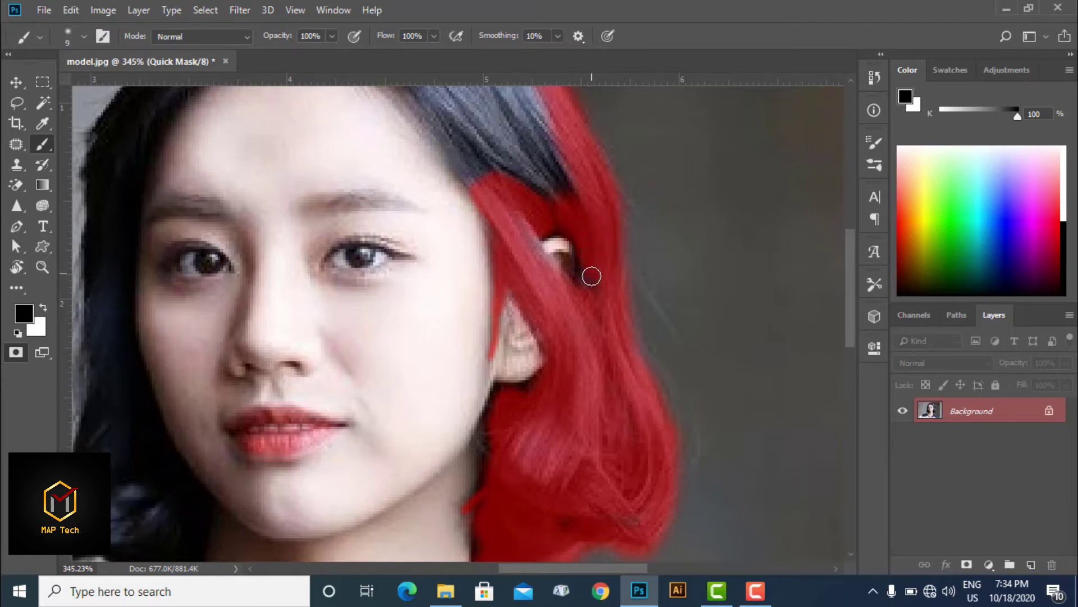
pyautogui.moveTo(582, 221)
pyautogui.mouseDown()
pyautogui.moveTo(553, 169)
pyautogui.moveTo(521, 161)
pyautogui.moveTo(569, 304)
pyautogui.mouseUp()
pyautogui.press(']')
pyautogui.press(']')
pyautogui.press(']')
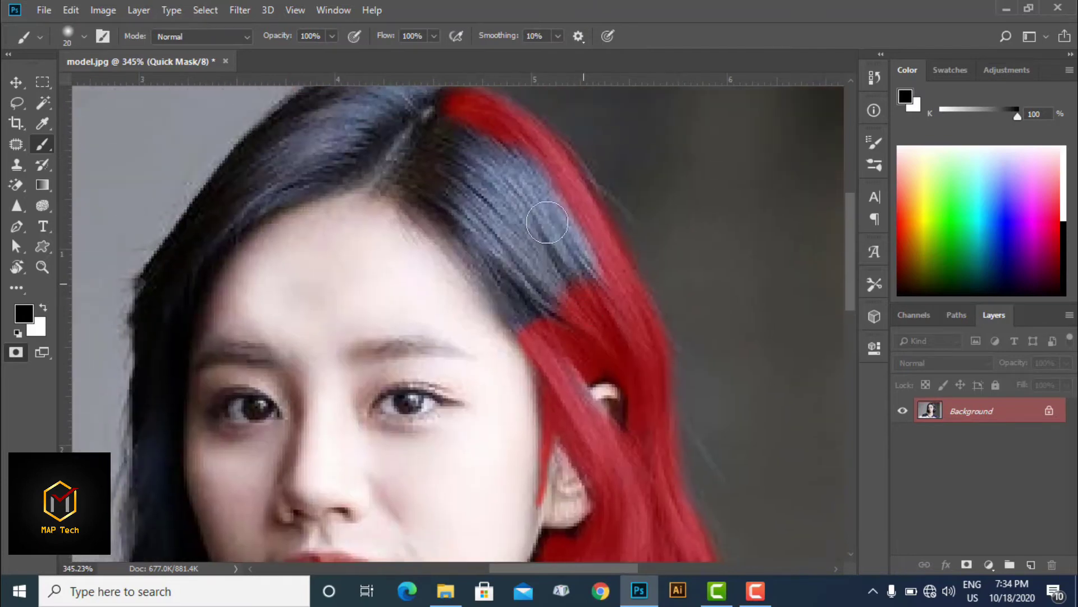
# - Mask the grey strands up to the crown and the dark hair around the parting
pyautogui.moveTo(548, 222); pyautogui.dragTo(534, 174)
pyautogui.moveTo(491, 129)
pyautogui.mouseDown()
pyautogui.moveTo(588, 250)
pyautogui.moveTo(513, 180)
pyautogui.moveTo(573, 312)
pyautogui.moveTo(494, 221)
pyautogui.moveTo(474, 240)
pyautogui.moveTo(534, 318)
pyautogui.moveTo(508, 266)
pyautogui.moveTo(438, 193)
pyautogui.moveTo(400, 173)
pyautogui.moveTo(448, 207)
pyautogui.moveTo(416, 159)
pyautogui.moveTo(447, 113)
pyautogui.moveTo(453, 162)
pyautogui.moveTo(496, 181)
pyautogui.mouseUp()
pyautogui.moveTo(649, 318); pyautogui.dragTo(677, 381)
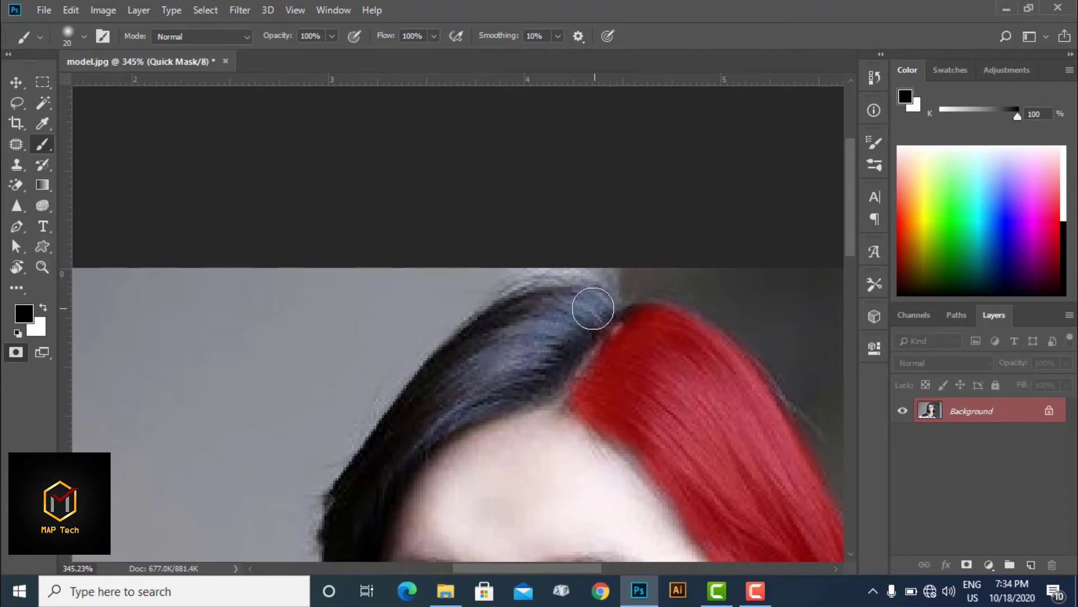
pyautogui.moveTo(590, 308)
pyautogui.mouseDown()
pyautogui.moveTo(551, 309)
pyautogui.moveTo(592, 309)
pyautogui.mouseUp()
pyautogui.press(']')
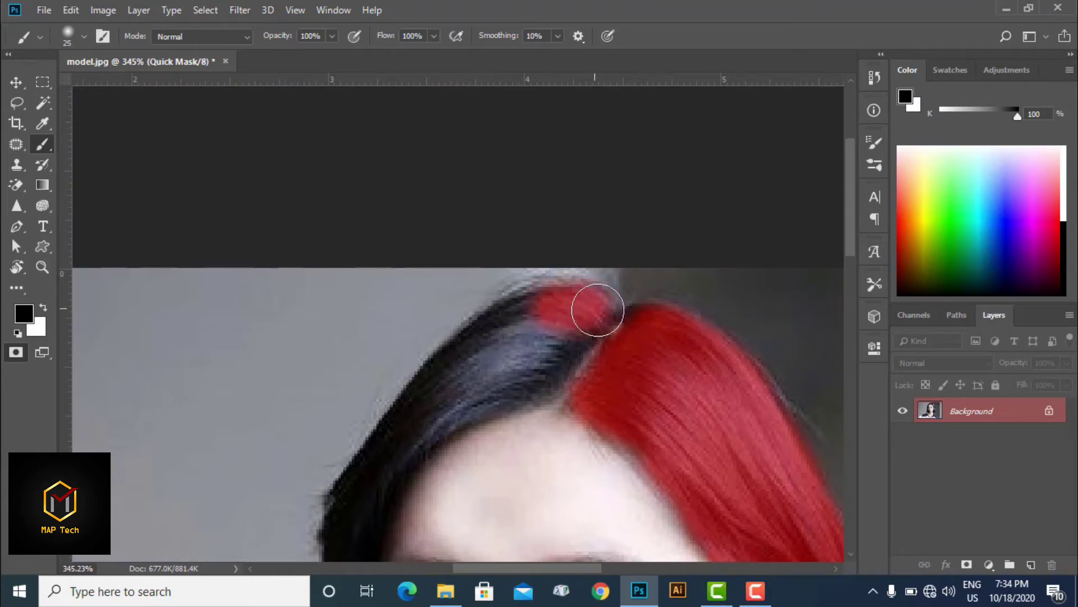
pyautogui.press('[')
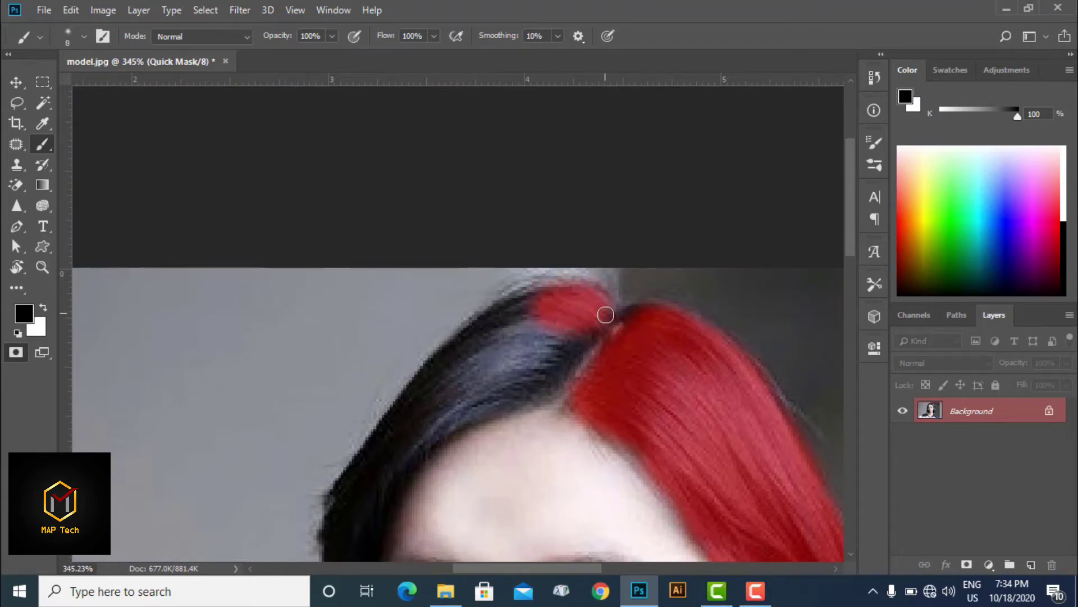
pyautogui.moveTo(605, 313); pyautogui.dragTo(551, 396)
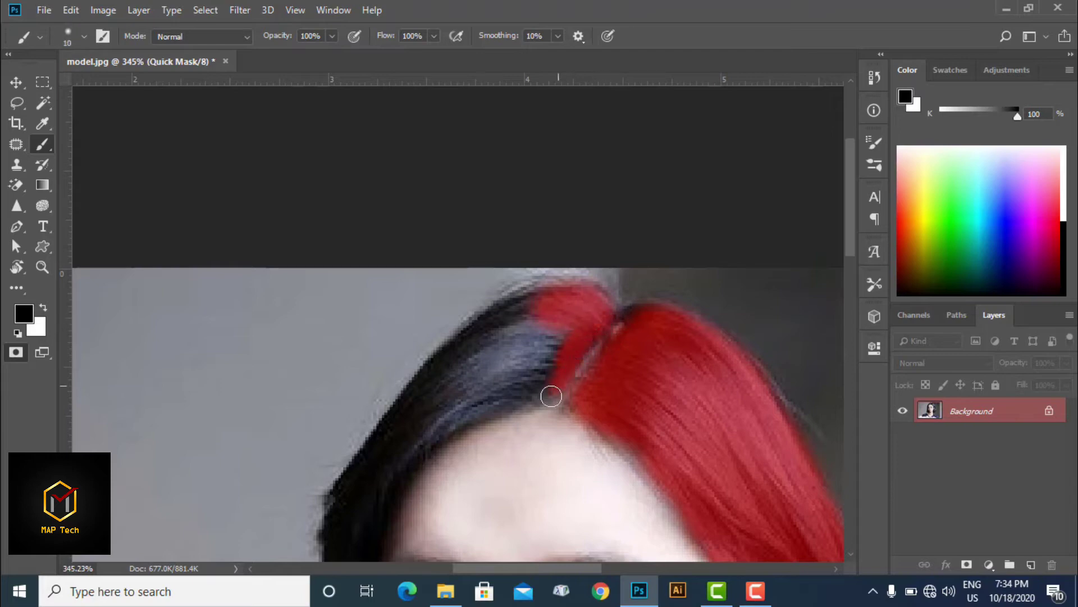
pyautogui.moveTo(570, 332)
pyautogui.mouseDown()
pyautogui.moveTo(513, 381)
pyautogui.moveTo(541, 310)
pyautogui.moveTo(482, 348)
pyautogui.mouseUp()
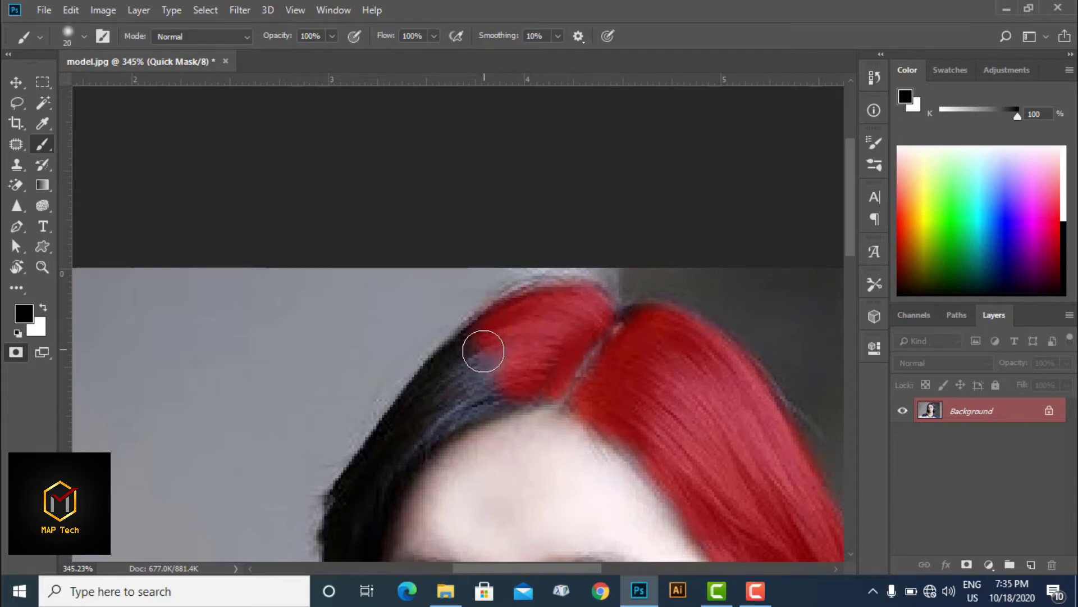
# - Extend the mask along the left hairline and down the left side of the hair
pyautogui.scroll(-3, 547, 285)
pyautogui.scroll(-3, 477, 240)
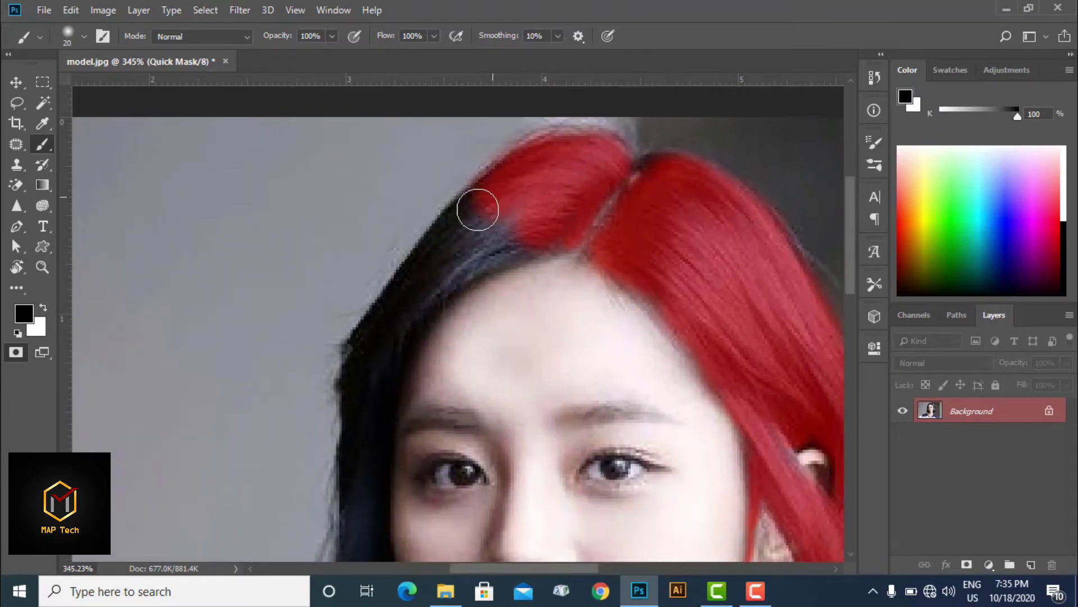
pyautogui.moveTo(477, 212)
pyautogui.mouseDown()
pyautogui.moveTo(453, 260)
pyautogui.moveTo(409, 301)
pyautogui.mouseUp()
pyautogui.scroll(-3, 427, 253)
pyautogui.moveTo(453, 204)
pyautogui.mouseDown()
pyautogui.moveTo(467, 173)
pyautogui.moveTo(433, 248)
pyautogui.moveTo(416, 243)
pyautogui.moveTo(407, 257)
pyautogui.moveTo(419, 240)
pyautogui.moveTo(402, 320)
pyautogui.mouseUp()
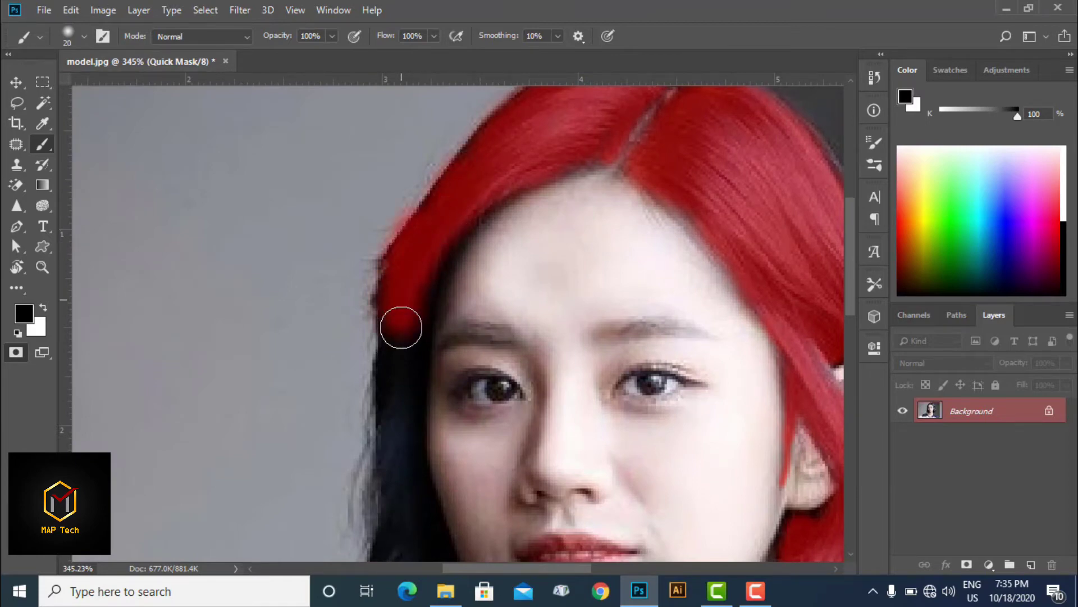
pyautogui.scroll(-3, 402, 320)
pyautogui.moveTo(380, 212)
pyautogui.mouseDown()
pyautogui.moveTo(403, 154)
pyautogui.moveTo(385, 264)
pyautogui.moveTo(368, 137)
pyautogui.moveTo(374, 270)
pyautogui.mouseUp()
pyautogui.moveTo(381, 213)
pyautogui.mouseDown()
pyautogui.moveTo(385, 320)
pyautogui.moveTo(366, 281)
pyautogui.moveTo(361, 292)
pyautogui.moveTo(372, 266)
pyautogui.moveTo(365, 204)
pyautogui.mouseUp()
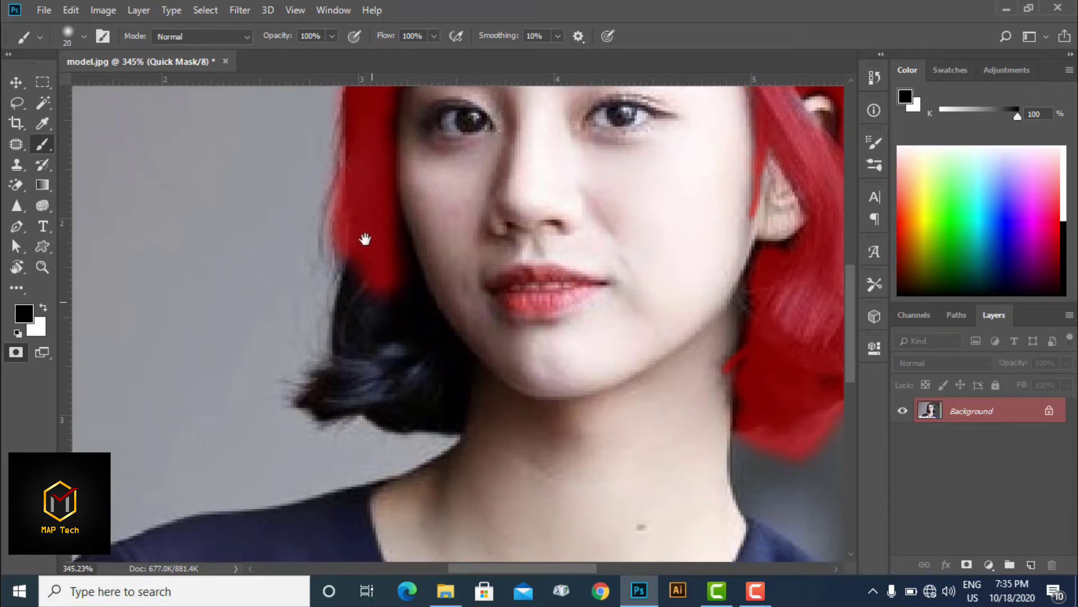
pyautogui.moveTo(380, 264)
pyautogui.mouseDown()
pyautogui.moveTo(393, 275)
pyautogui.moveTo(392, 254)
pyautogui.moveTo(419, 342)
pyautogui.moveTo(403, 313)
pyautogui.moveTo(452, 371)
pyautogui.moveTo(440, 282)
pyautogui.moveTo(436, 315)
pyautogui.moveTo(386, 308)
pyautogui.moveTo(378, 286)
pyautogui.moveTo(339, 289)
pyautogui.moveTo(356, 183)
pyautogui.moveTo(365, 226)
pyautogui.moveTo(307, 236)
pyautogui.mouseUp()
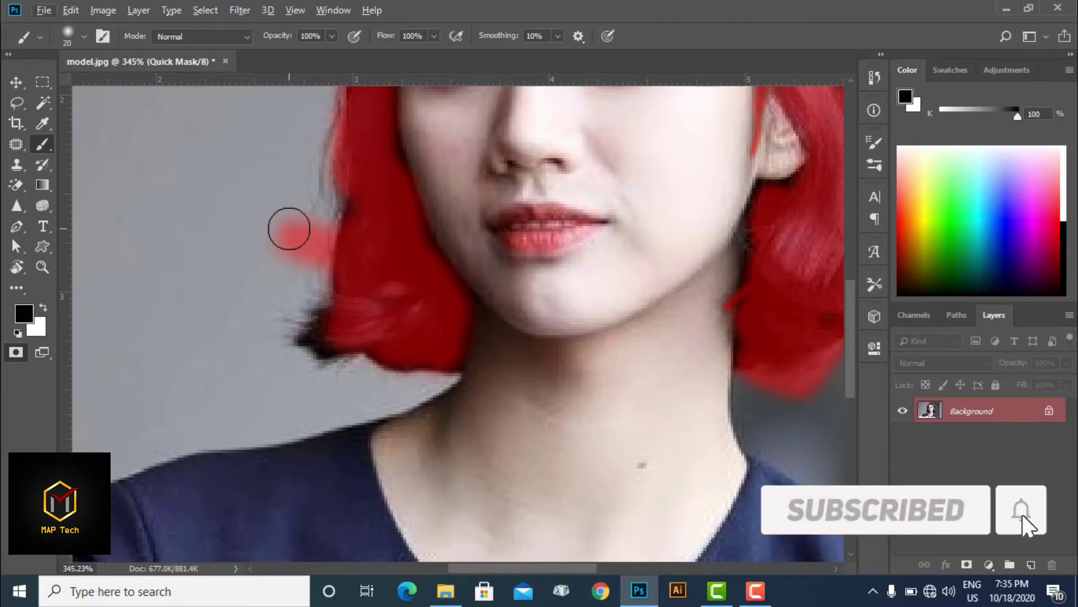
pyautogui.moveTo(288, 229)
pyautogui.mouseDown()
pyautogui.moveTo(281, 293)
pyautogui.moveTo(283, 244)
pyautogui.mouseUp()
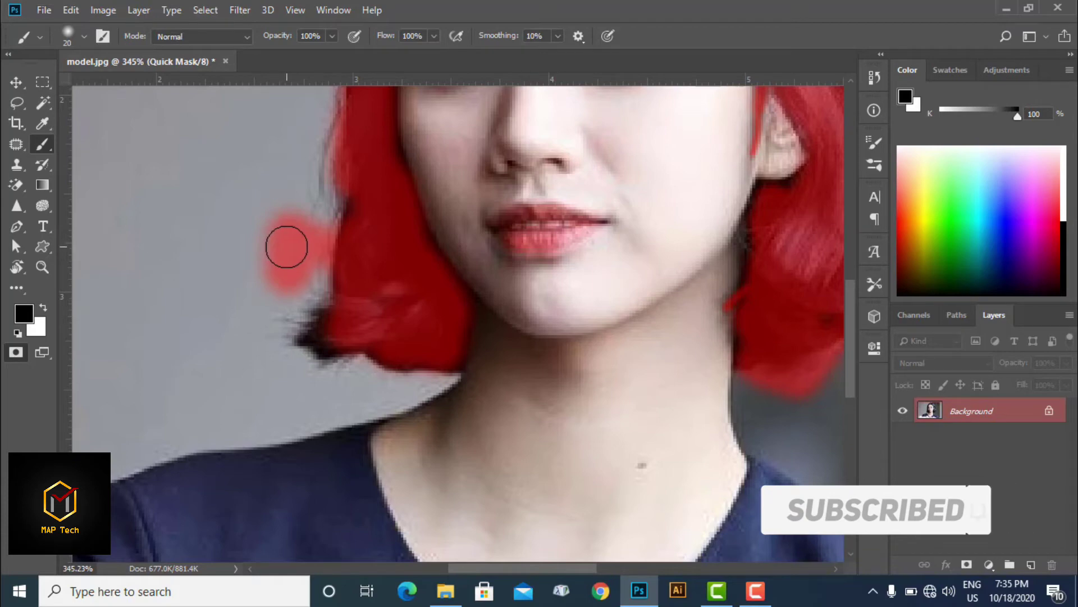
# - Undo the stray stroke and erase mask overspill left of the hair with white paint
pyautogui.hotkey('ctrl', 'z')
pyautogui.hotkey('ctrl', 'z')
pyautogui.click(44, 308)
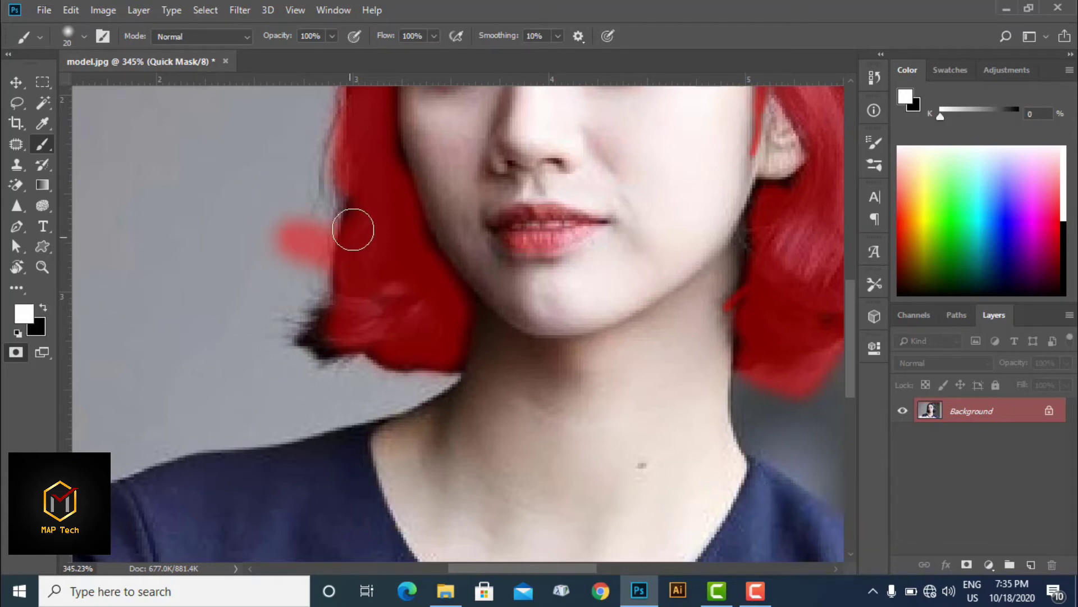
pyautogui.moveTo(277, 221); pyautogui.dragTo(310, 241)
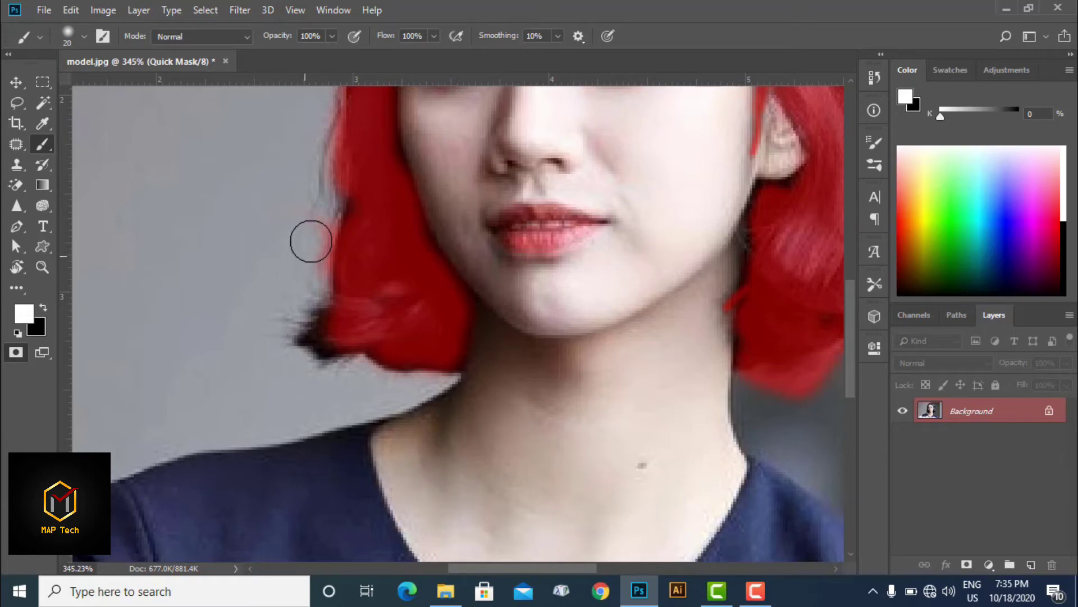
pyautogui.click(43, 309)
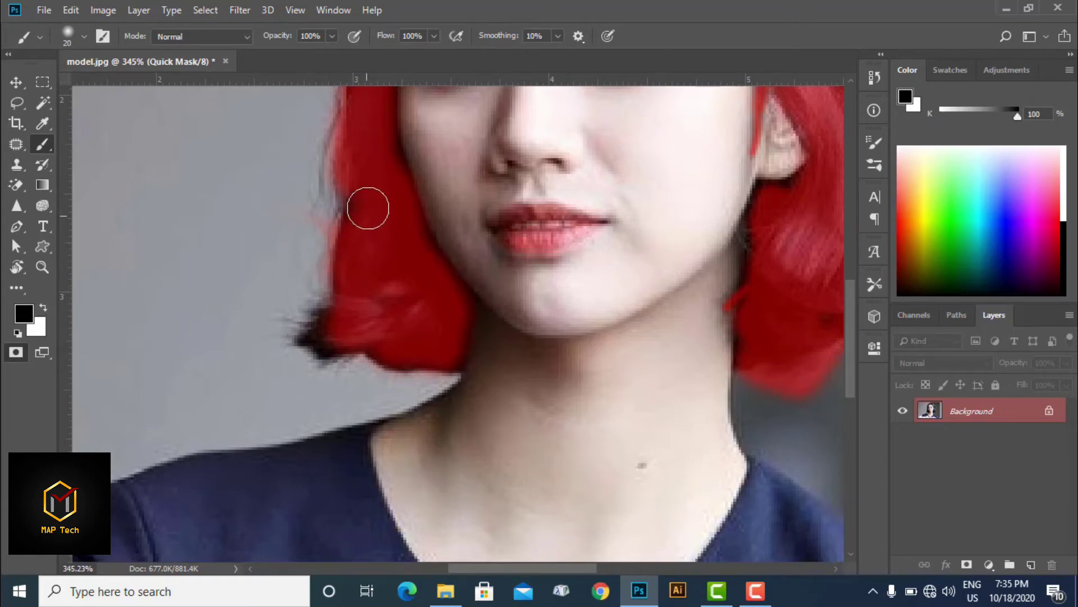
# - Mask the dark hair tuft at the lower left, including its edges
pyautogui.moveTo(334, 323); pyautogui.dragTo(329, 333)
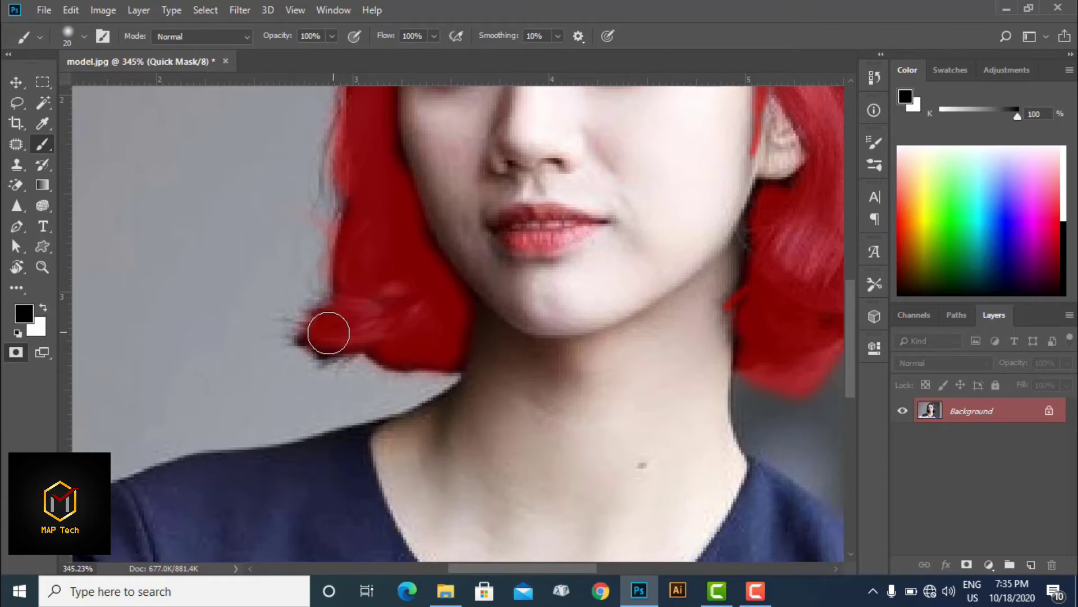
pyautogui.press('[')
pyautogui.press('[')
pyautogui.moveTo(301, 339)
pyautogui.mouseDown()
pyautogui.moveTo(325, 356)
pyautogui.moveTo(356, 344)
pyautogui.mouseUp()
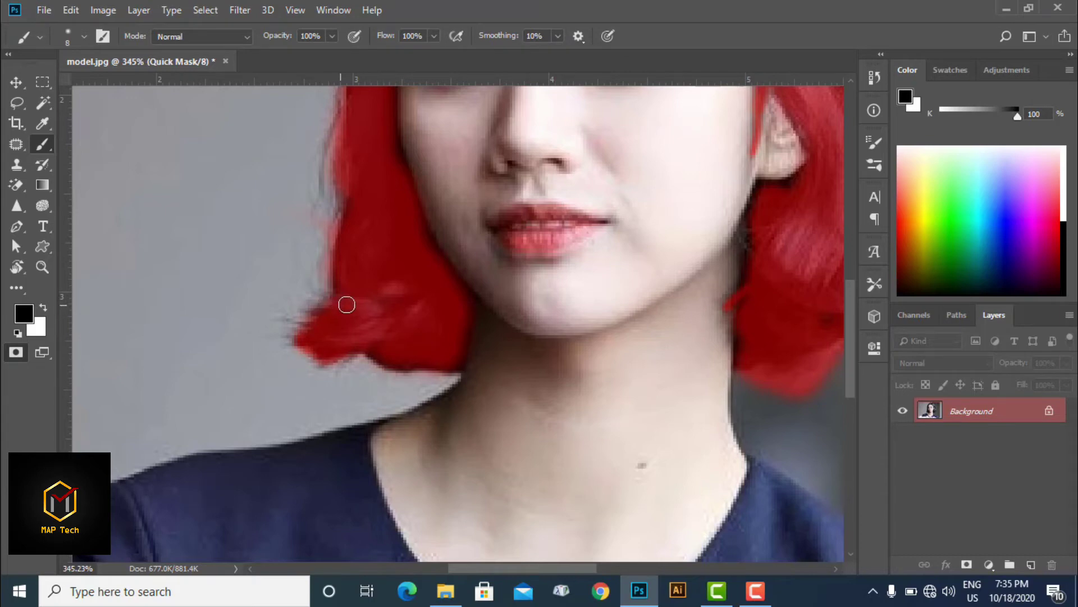
pyautogui.scroll(-5, 337, 330)
pyautogui.scroll(-1, 354, 313)
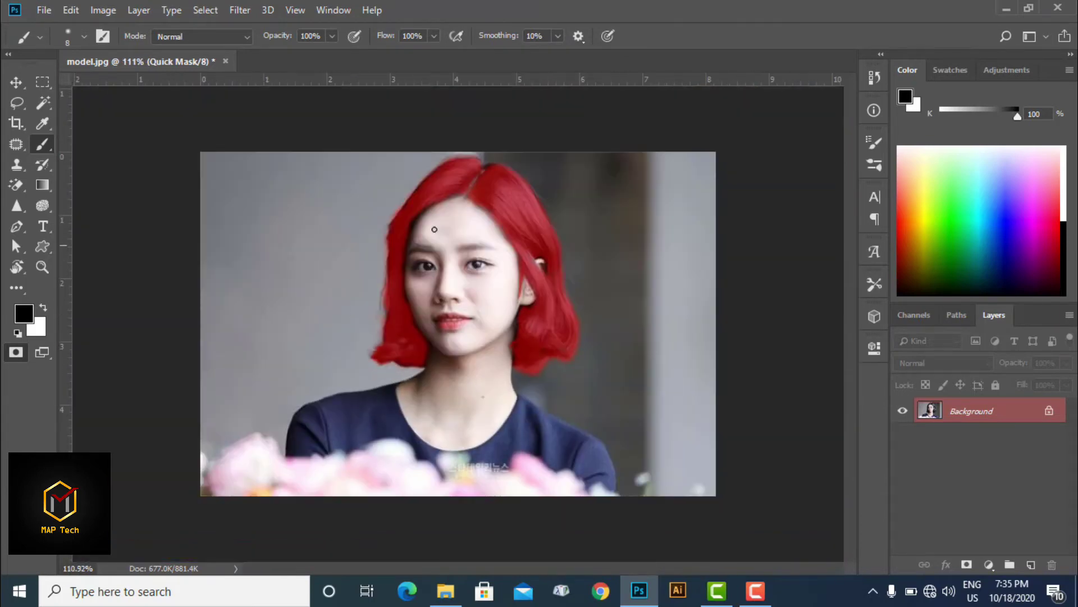
pyautogui.scroll(3, 428, 233)
pyautogui.scroll(3, 356, 217)
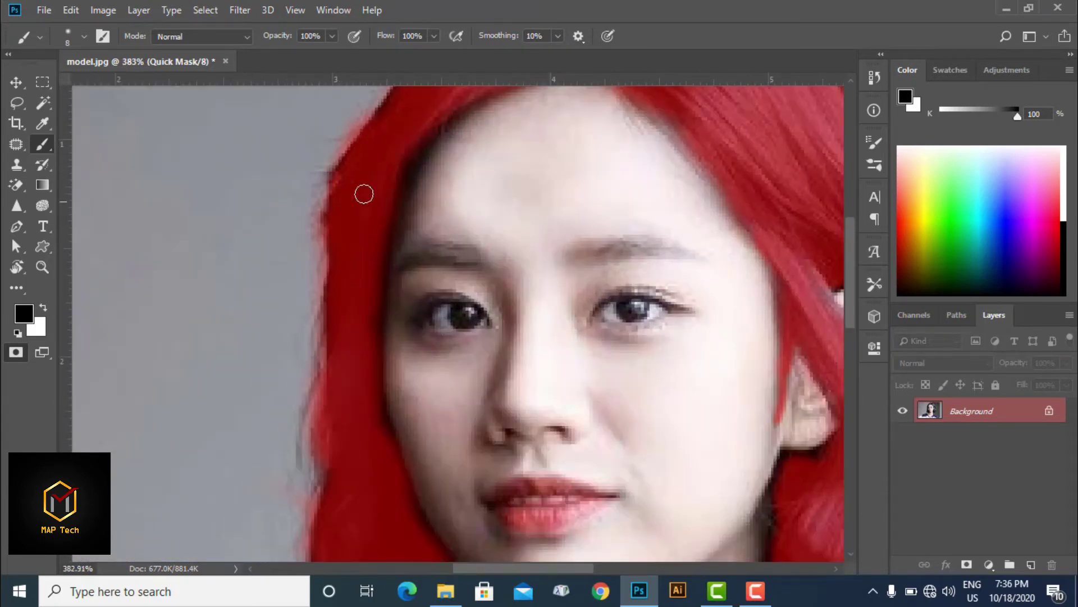
pyautogui.scroll(1, 359, 194)
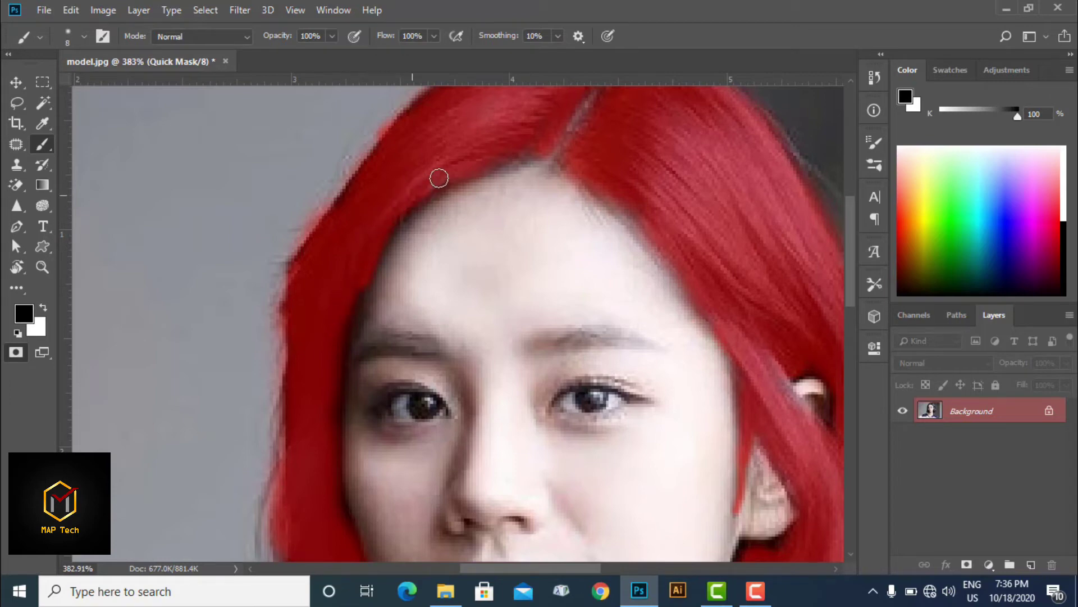
pyautogui.scroll(-5, 473, 198)
pyautogui.scroll(2, 473, 198)
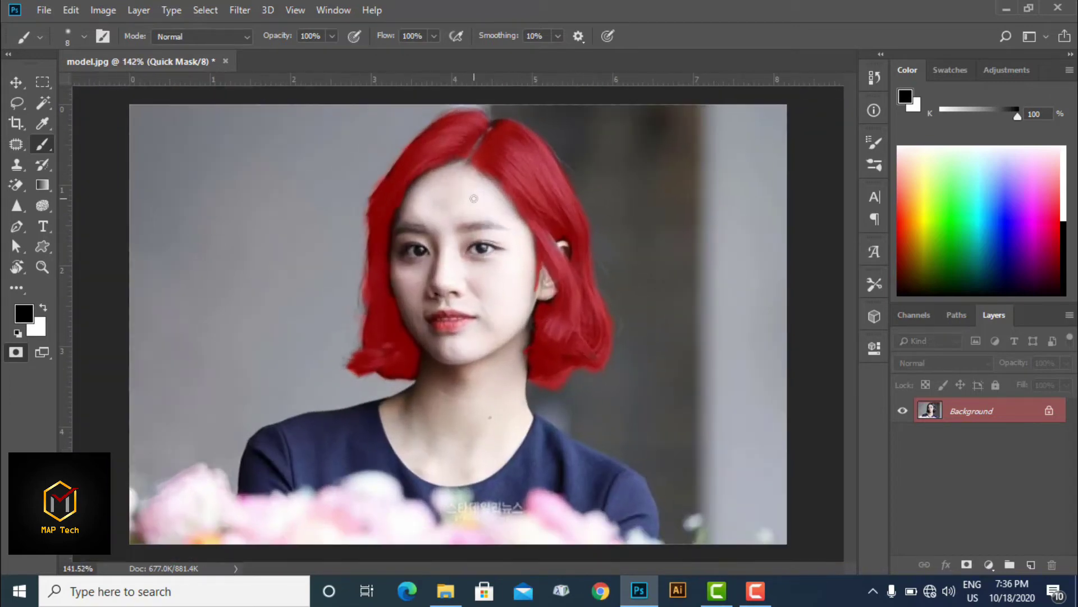
pyautogui.scroll(2, 475, 154)
pyautogui.scroll(2, 482, 159)
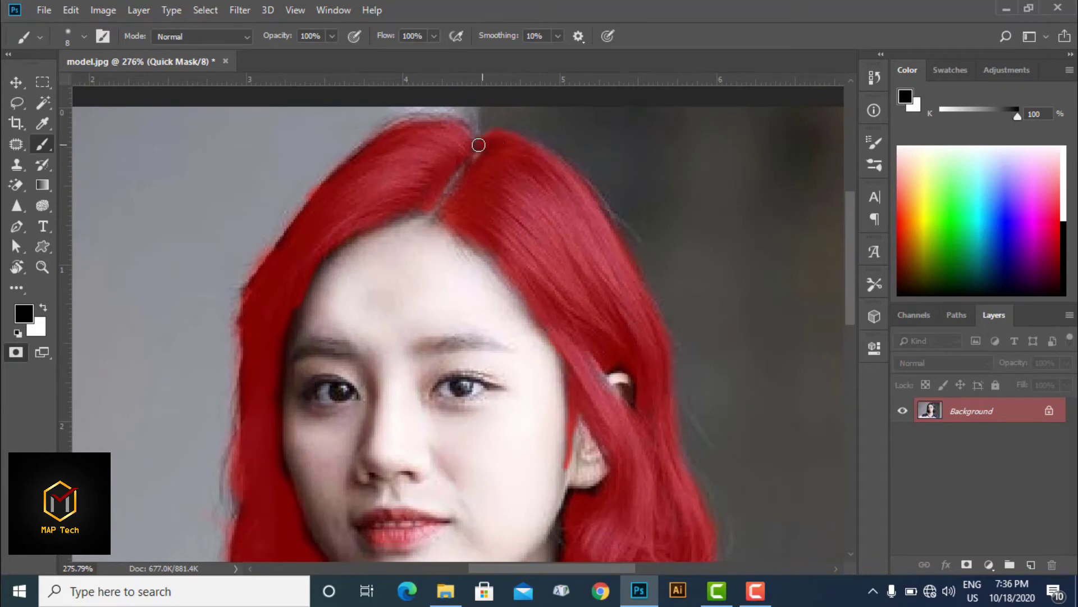
pyautogui.scroll(-2, 493, 154)
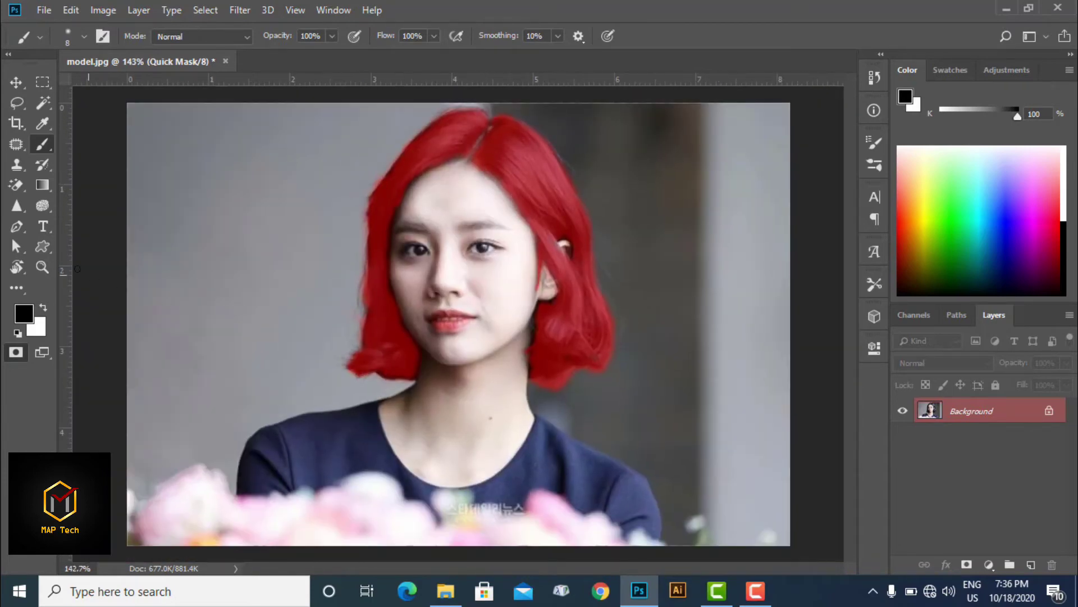
# - Convert the quick mask to a selection and invert it so only the hair is selected
pyautogui.click(16, 352)
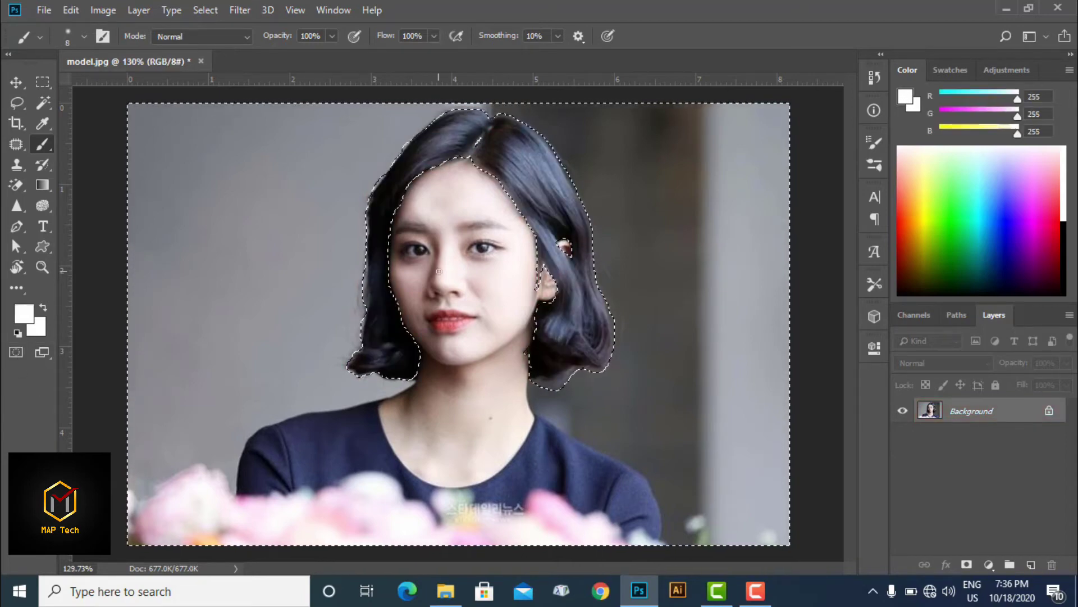
pyautogui.scroll(-1, 439, 271)
pyautogui.scroll(1, 439, 271)
pyautogui.scroll(-1, 439, 272)
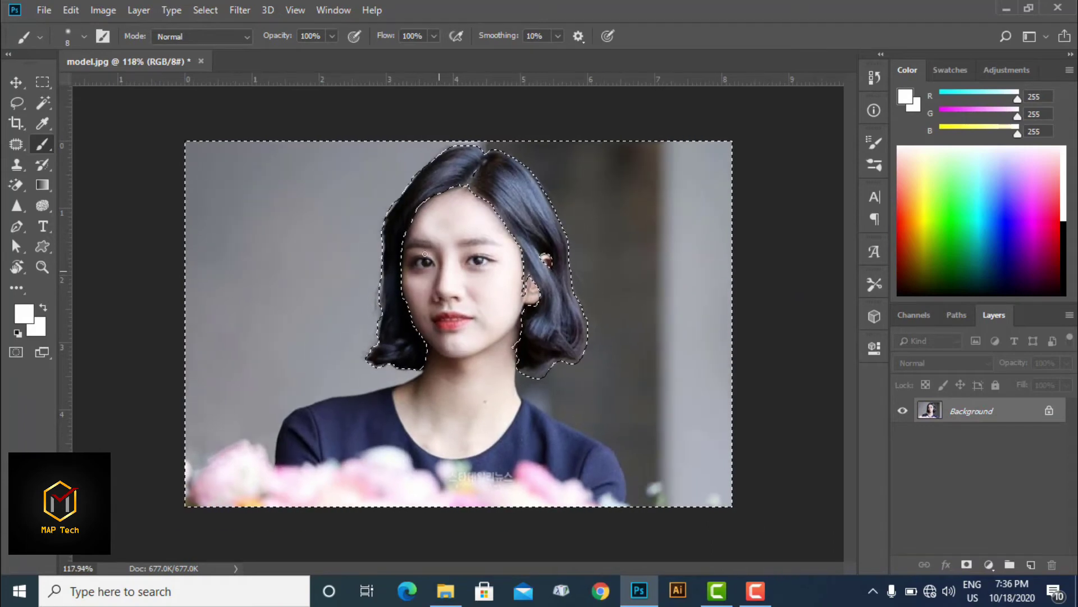
pyautogui.click(204, 10)
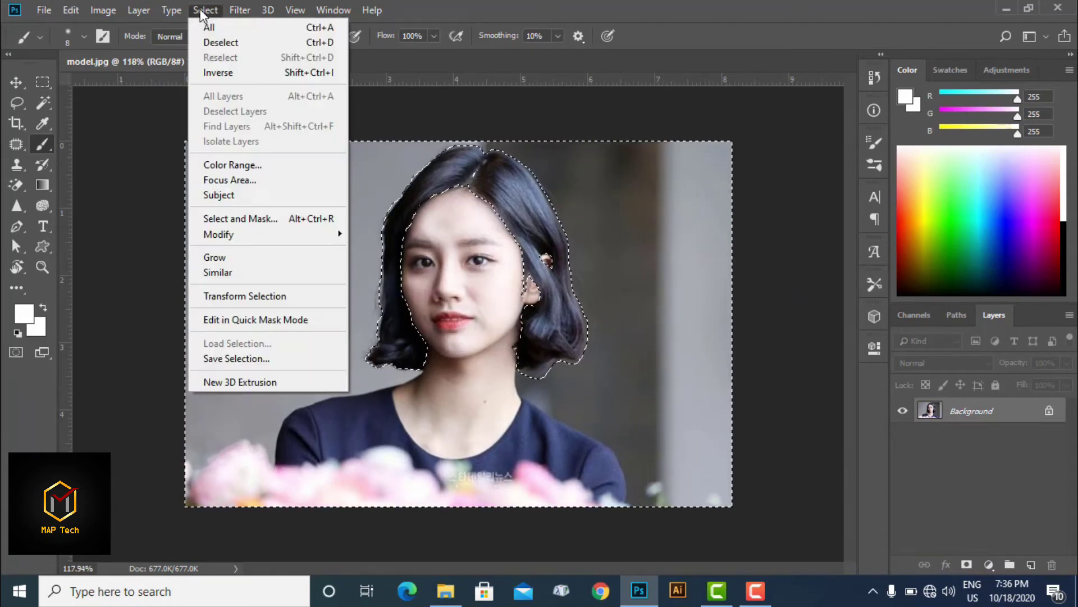
pyautogui.click(247, 72)
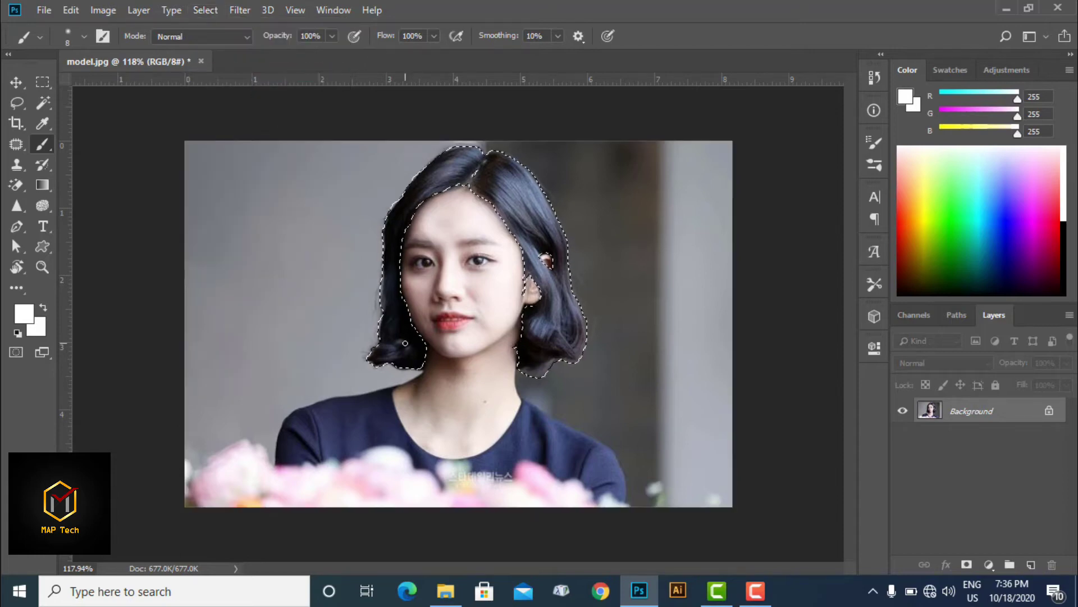
pyautogui.scroll(1, 411, 340)
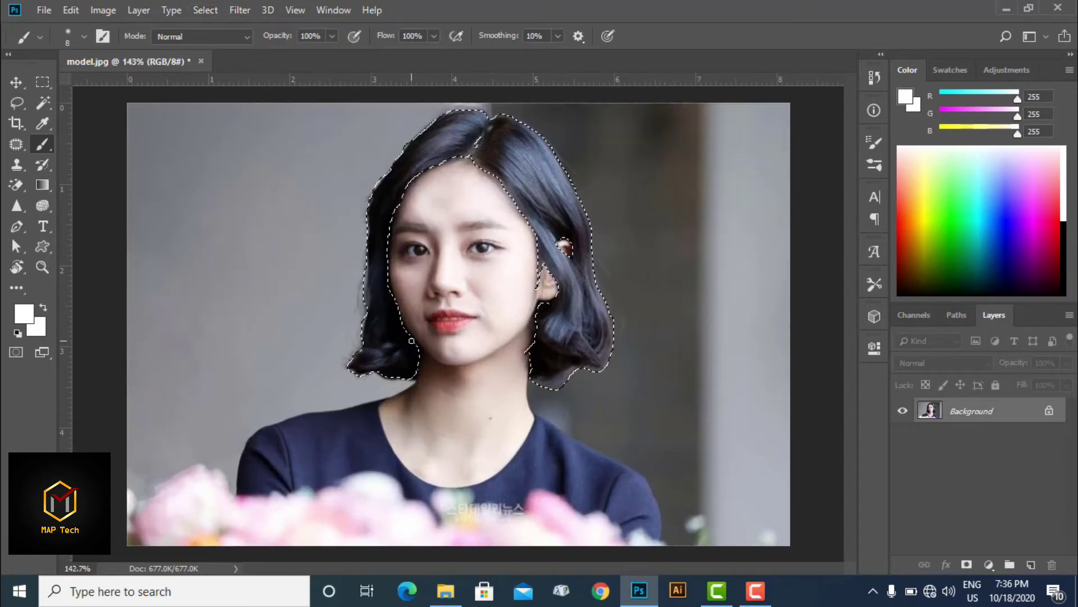
pyautogui.scroll(1, 412, 341)
# - Add a Gradient Fill layer in Overlay blend mode, masked to the hair selection
pyautogui.click(132, 12)
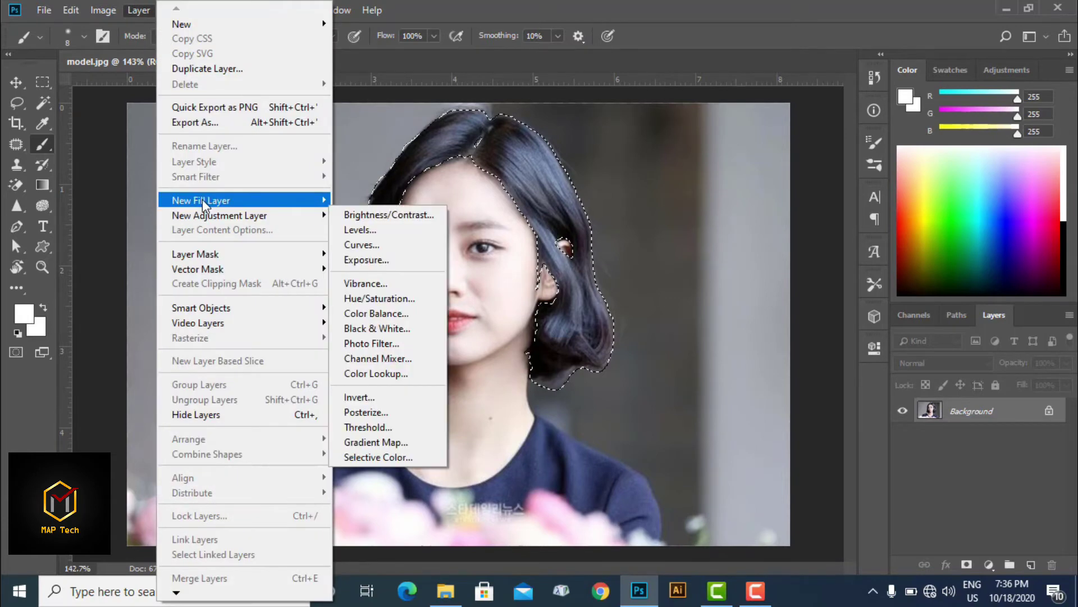
pyautogui.moveTo(200, 200)
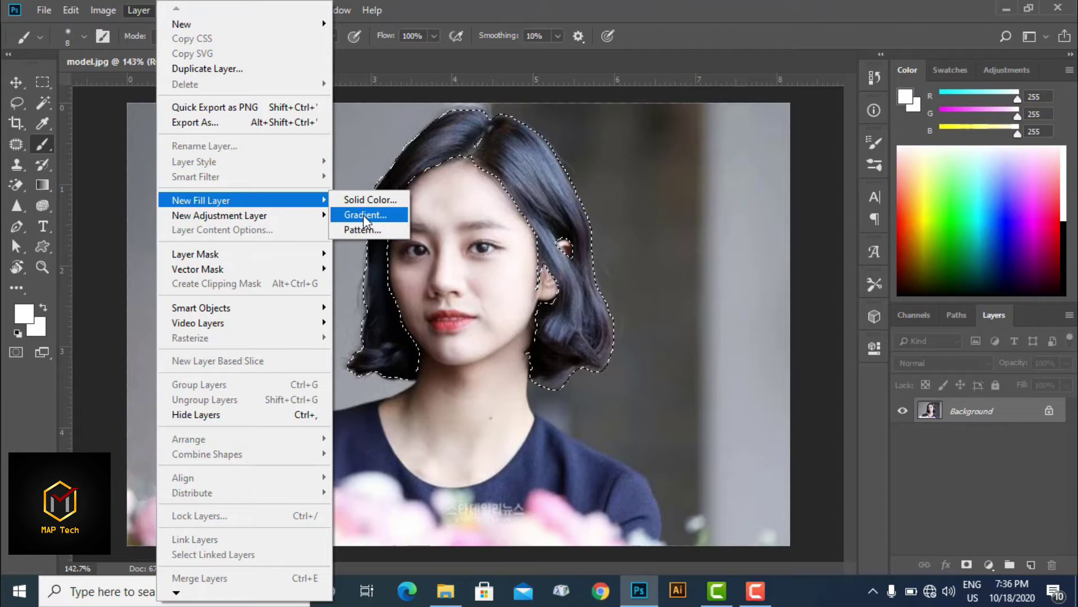
pyautogui.click(364, 215)
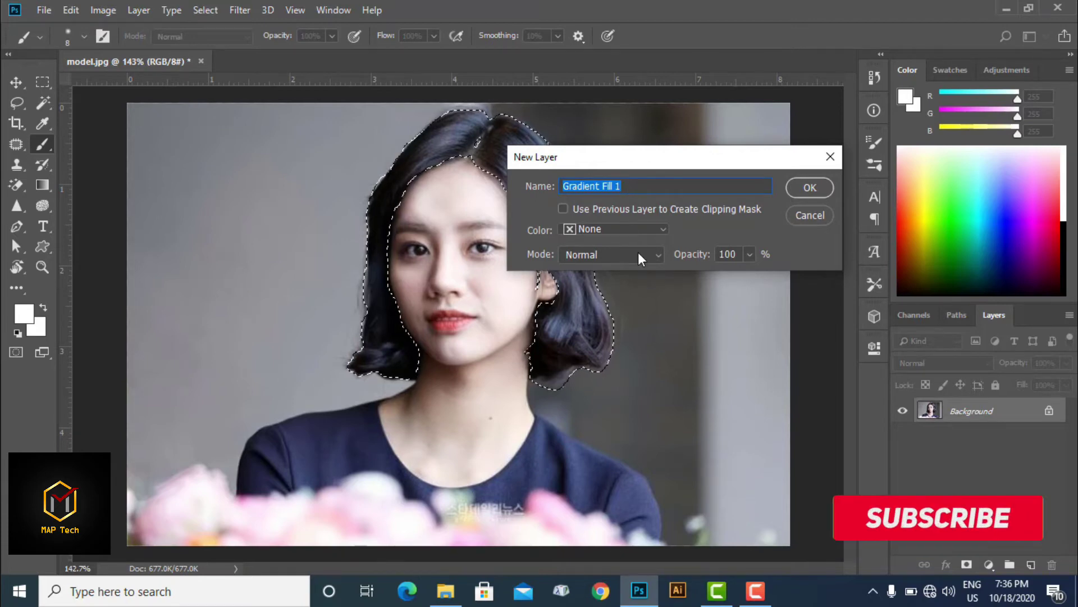
pyautogui.click(640, 256)
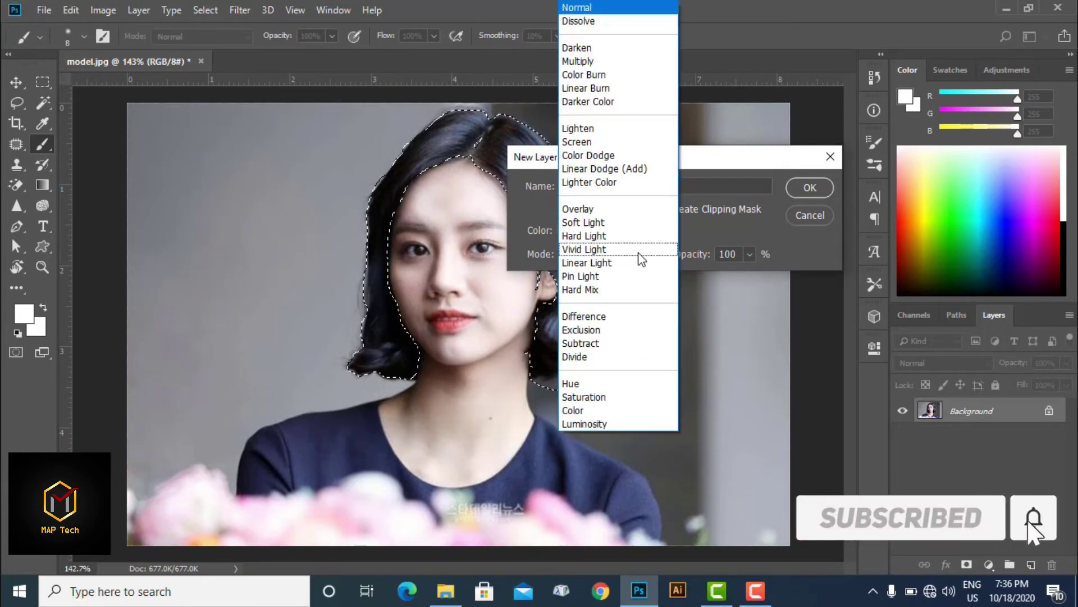
pyautogui.click(617, 210)
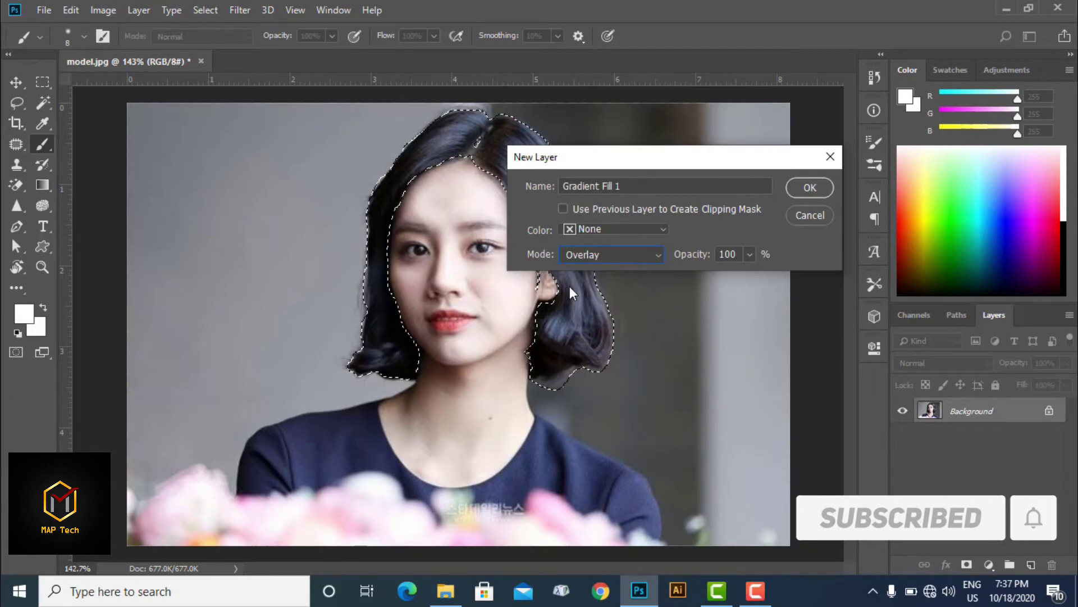
pyautogui.click(809, 187)
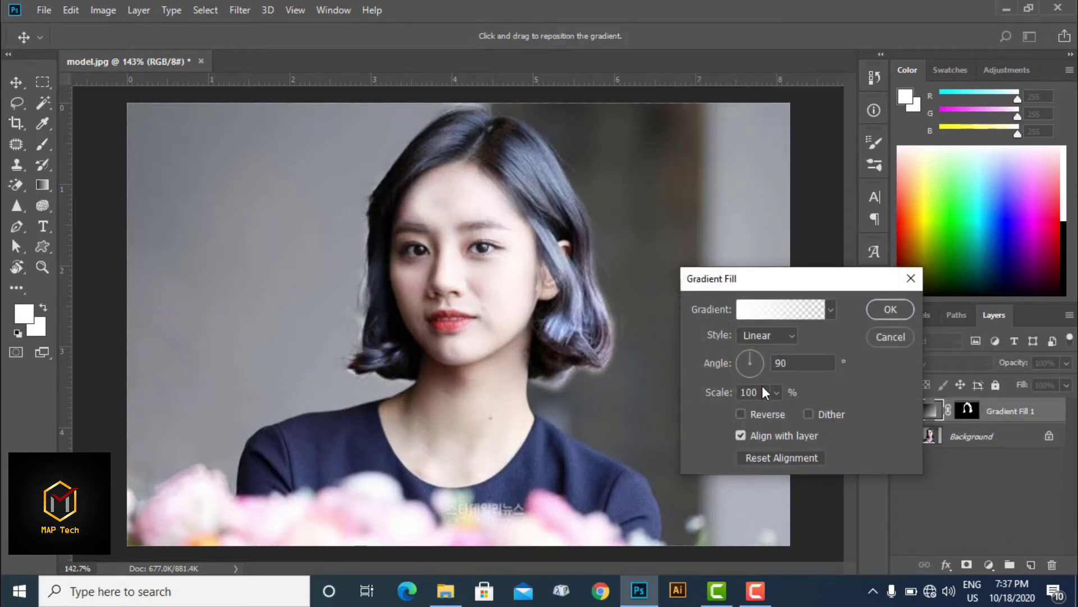
# - Apply the Blue, Yellow, Blue gradient preset and recolour its left stop cyan
pyautogui.click(771, 312)
pyautogui.click(775, 171)
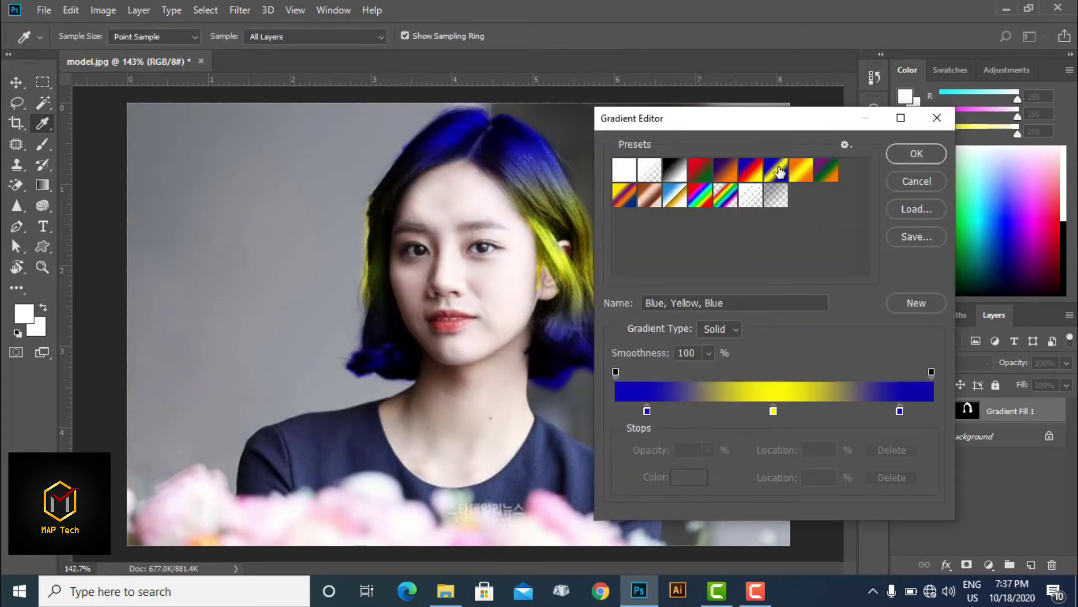
pyautogui.click(647, 412)
pyautogui.click(681, 483)
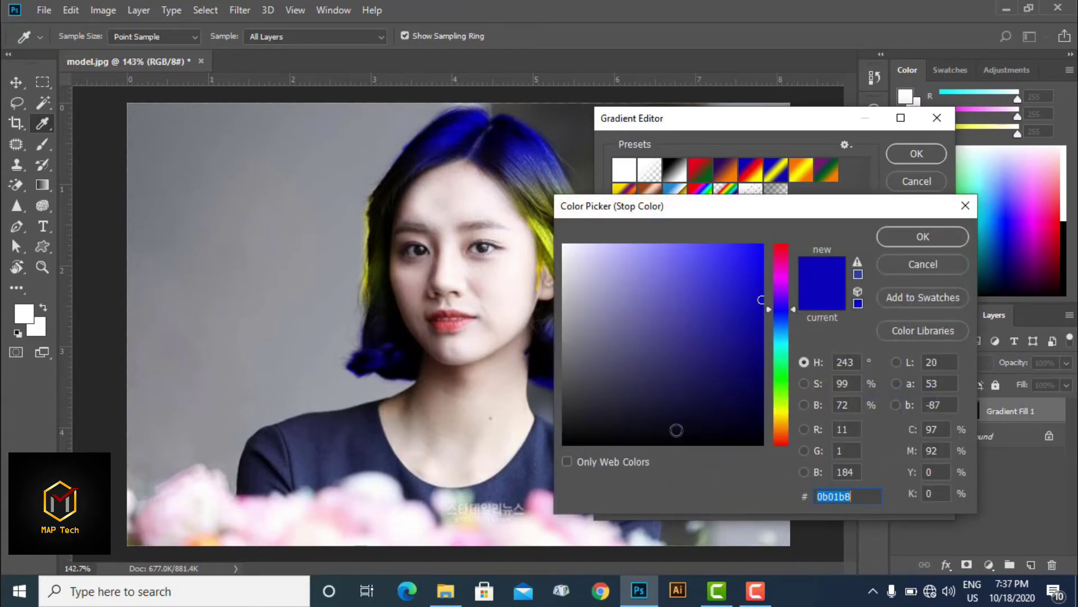
pyautogui.write('1c0fff')
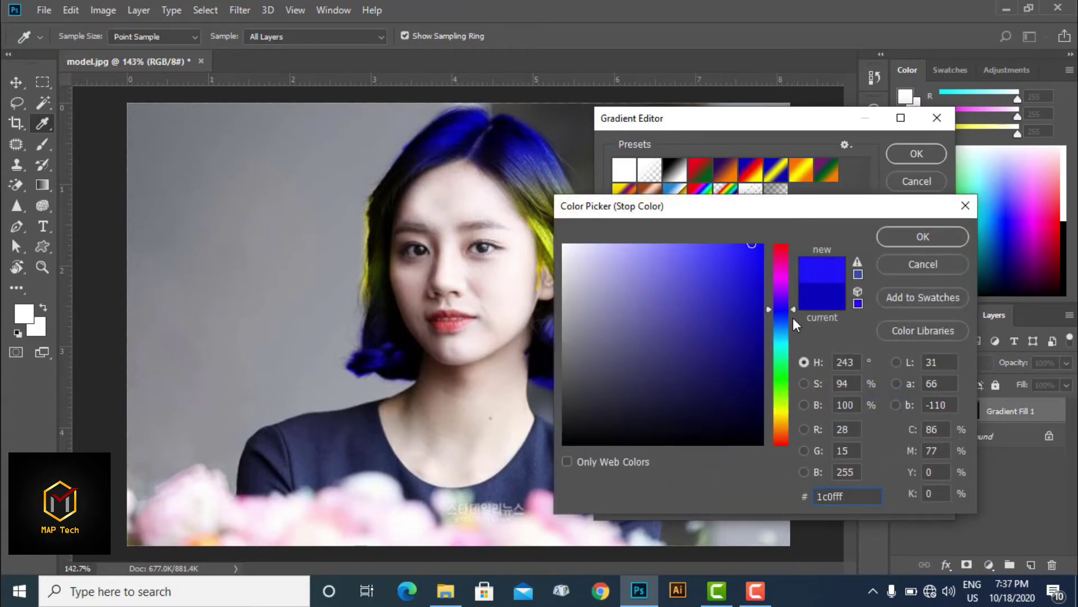
pyautogui.moveTo(794, 312); pyautogui.dragTo(790, 338)
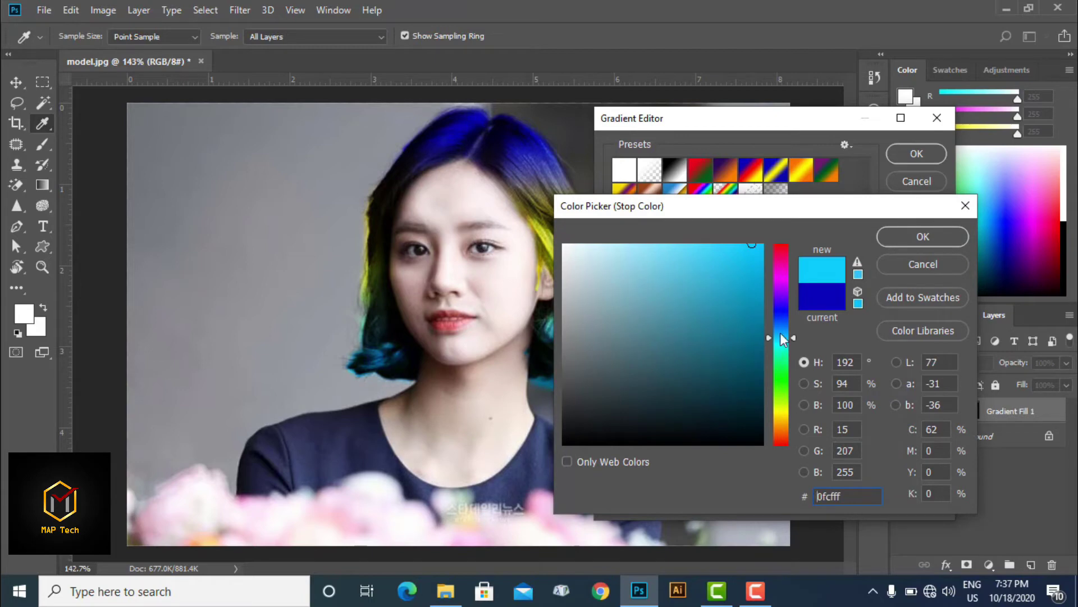
pyautogui.click(923, 238)
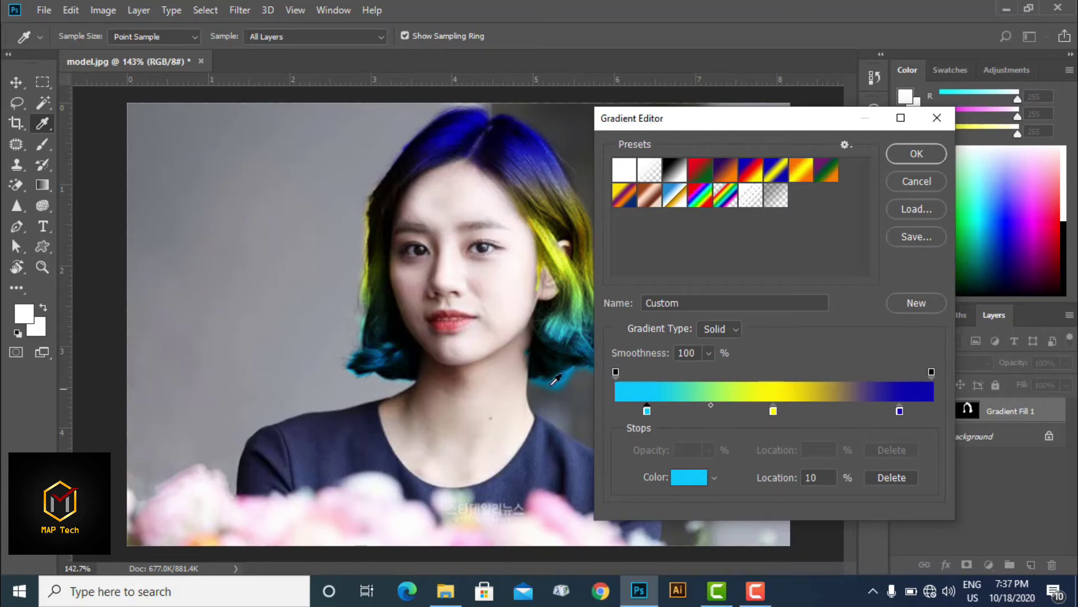
# - Remove the dark blue end stop and copy the cyan stop to the gradient's right end
pyautogui.click(900, 411)
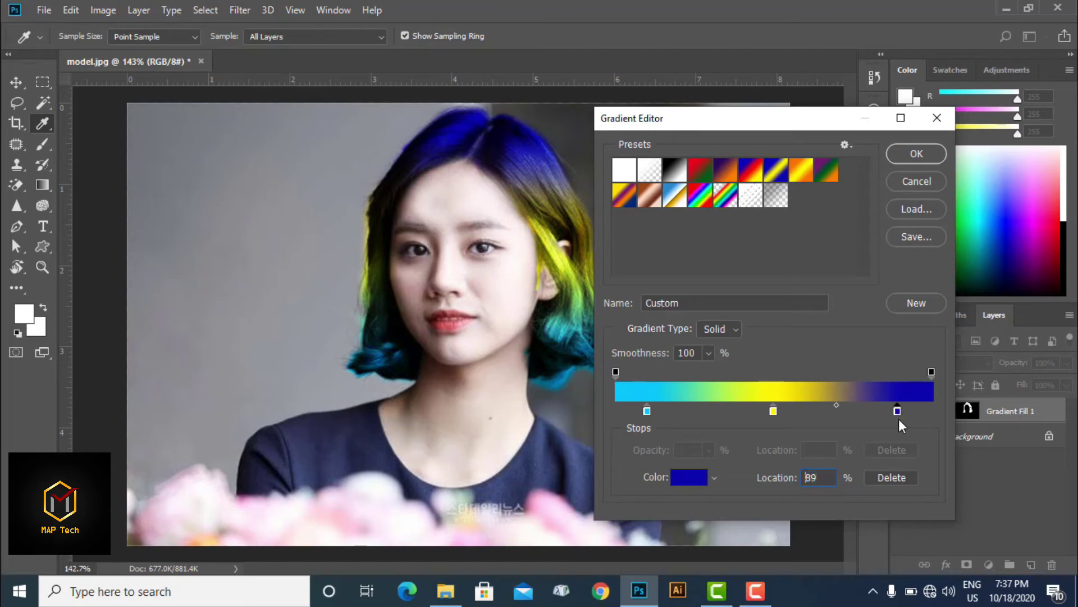
pyautogui.moveTo(899, 410); pyautogui.dragTo(791, 436)
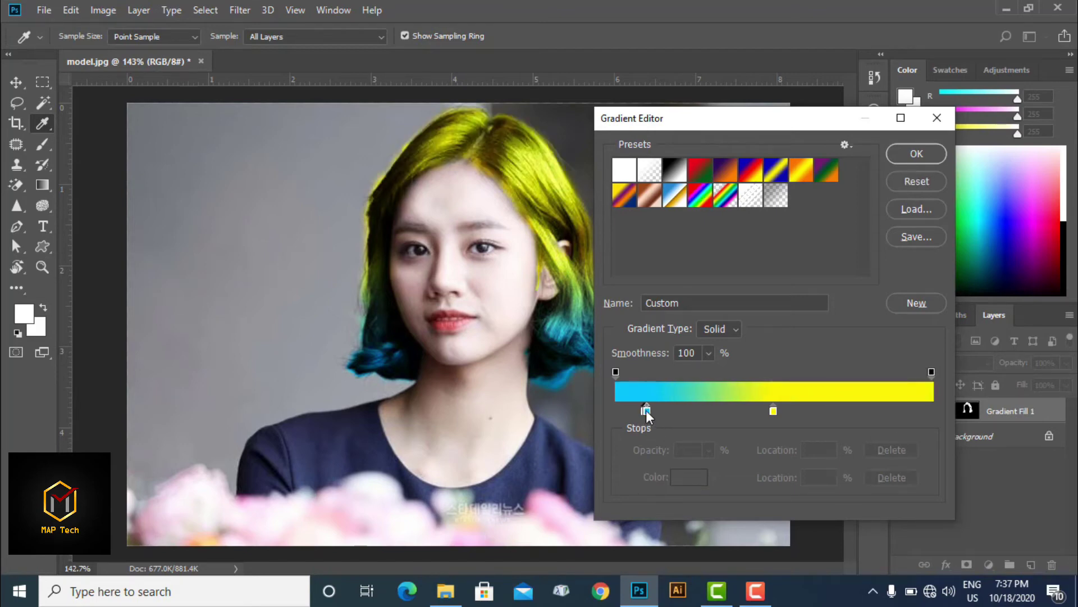
pyautogui.moveTo(646, 410)
pyautogui.mouseDown()
pyautogui.moveTo(919, 410)
pyautogui.moveTo(905, 410)
pyautogui.mouseUp()
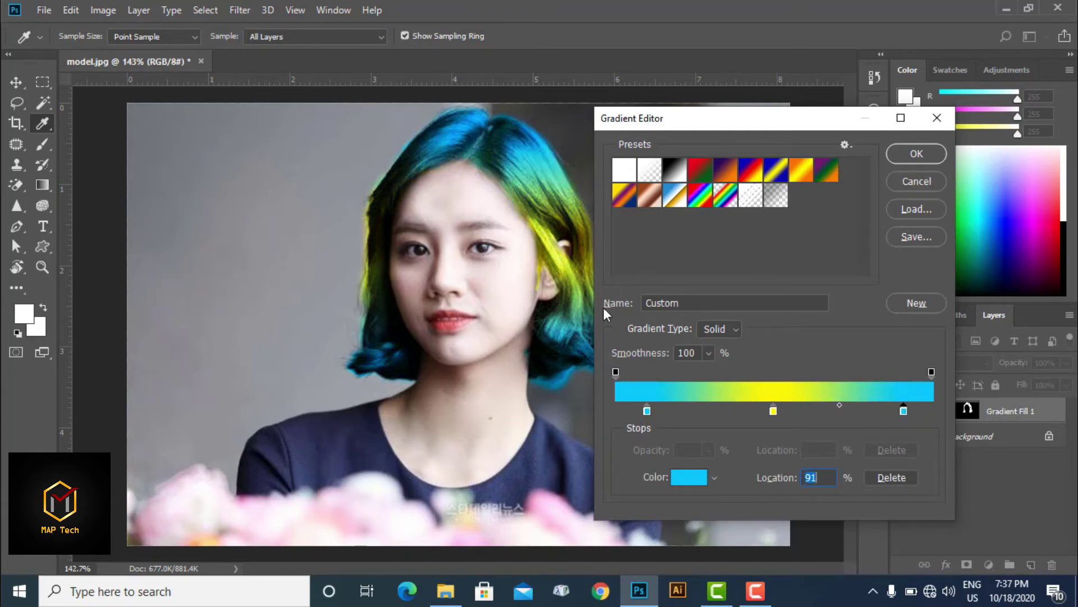
# - Recolour the yellow middle gradient stop to a bright, saturated violet
pyautogui.click(773, 413)
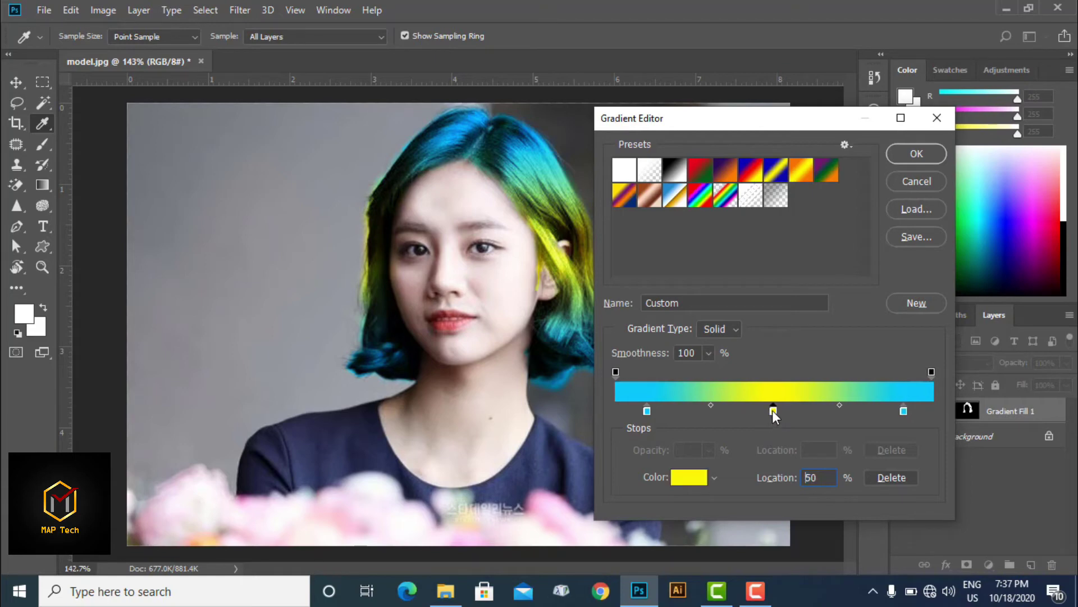
pyautogui.click(697, 477)
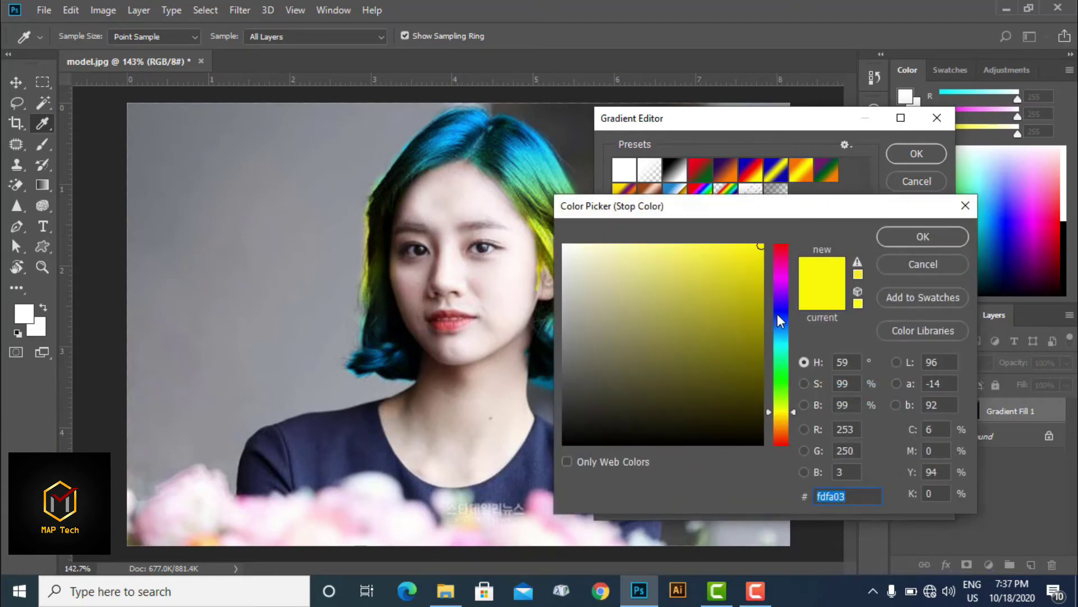
pyautogui.click(779, 314)
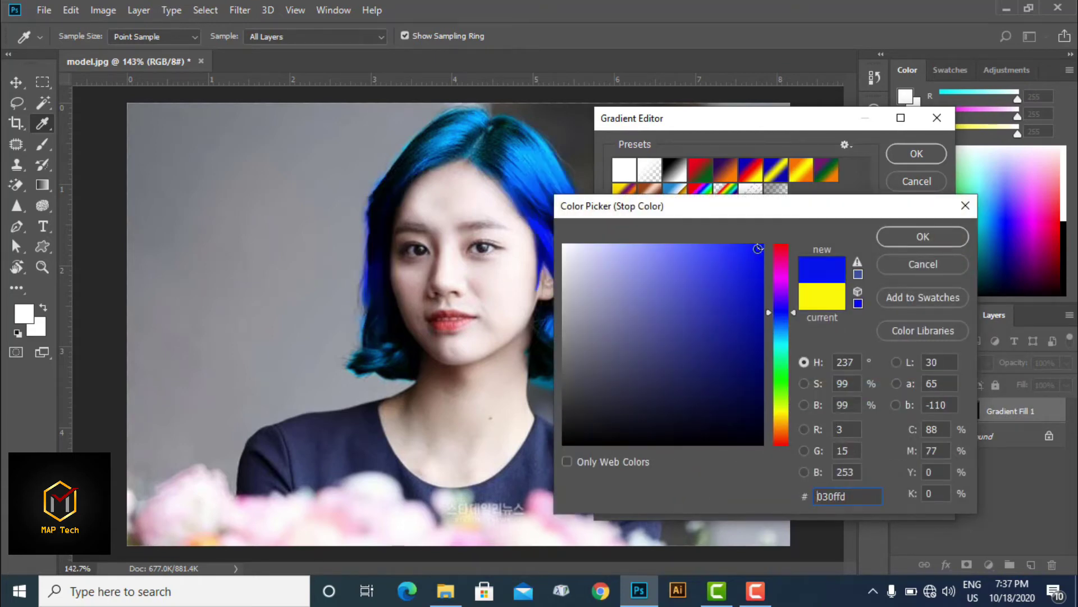
pyautogui.moveTo(758, 248); pyautogui.dragTo(758, 245)
pyautogui.moveTo(795, 307); pyautogui.dragTo(794, 300)
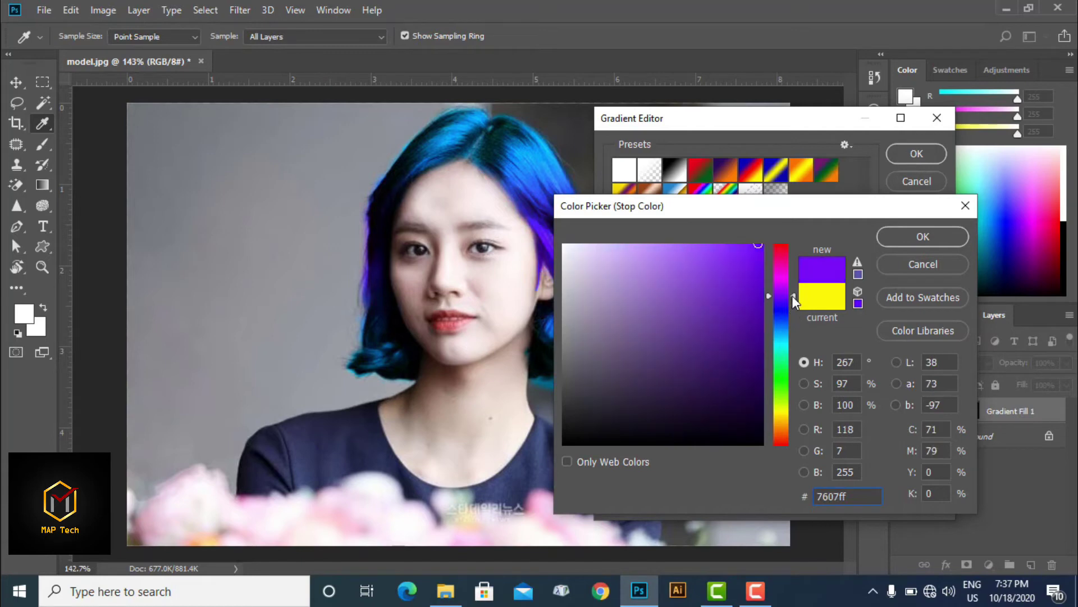
pyautogui.click(915, 237)
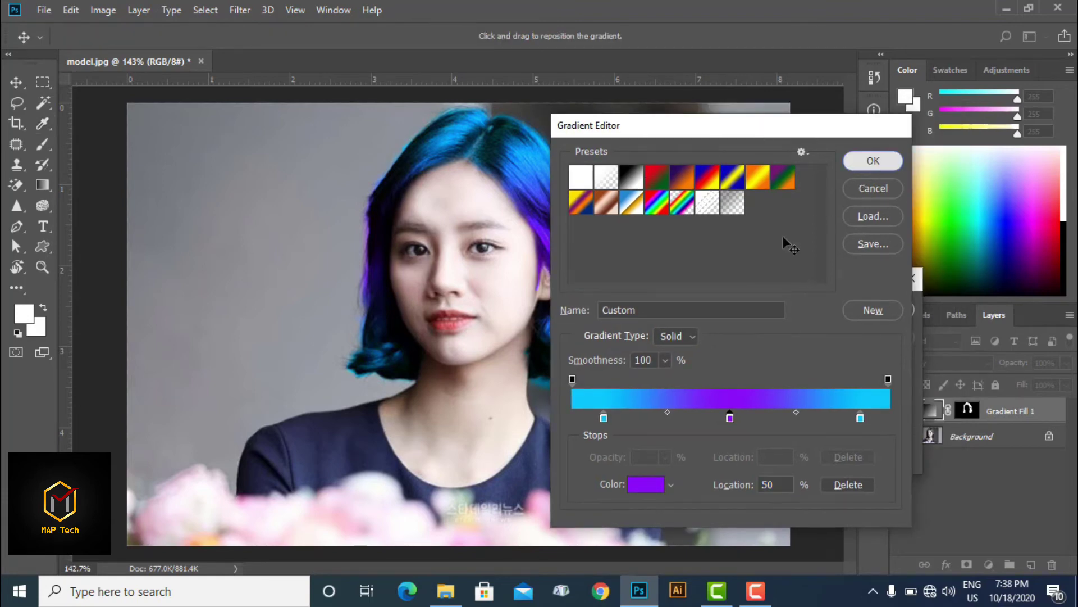
# - Apply the cyan–violet gradient fill to the hair at an angle of −59.04°
pyautogui.click(907, 157)
pyautogui.moveTo(814, 231); pyautogui.dragTo(872, 172)
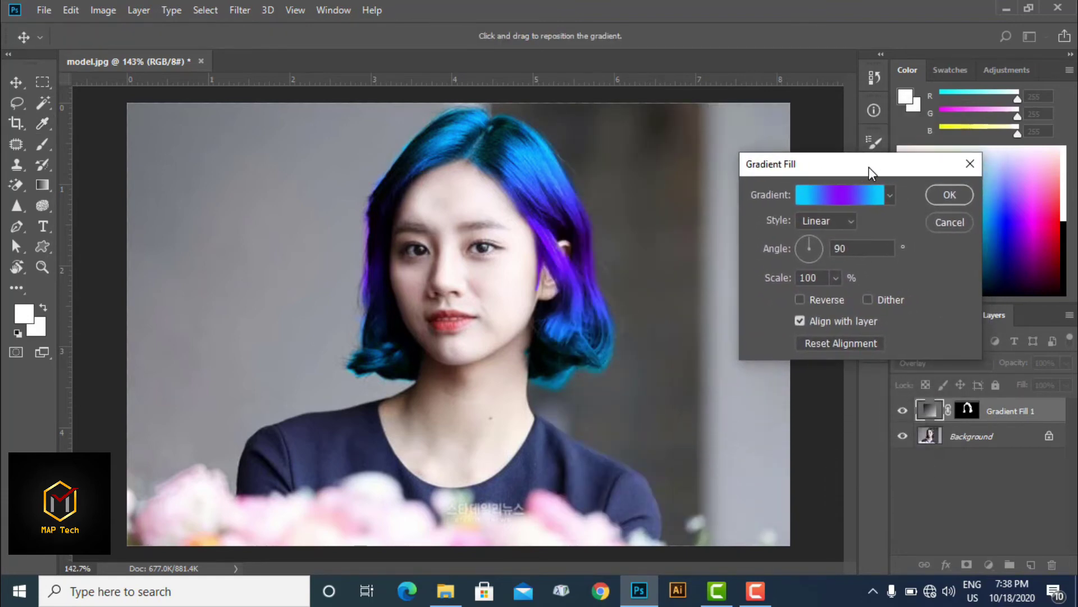
pyautogui.click(806, 241)
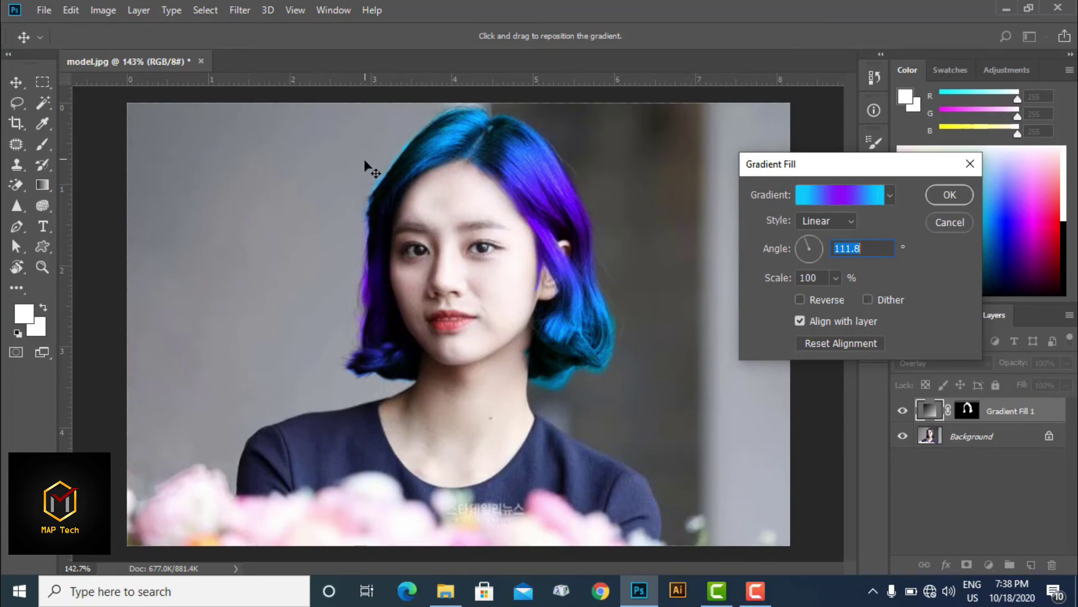
pyautogui.click(800, 252)
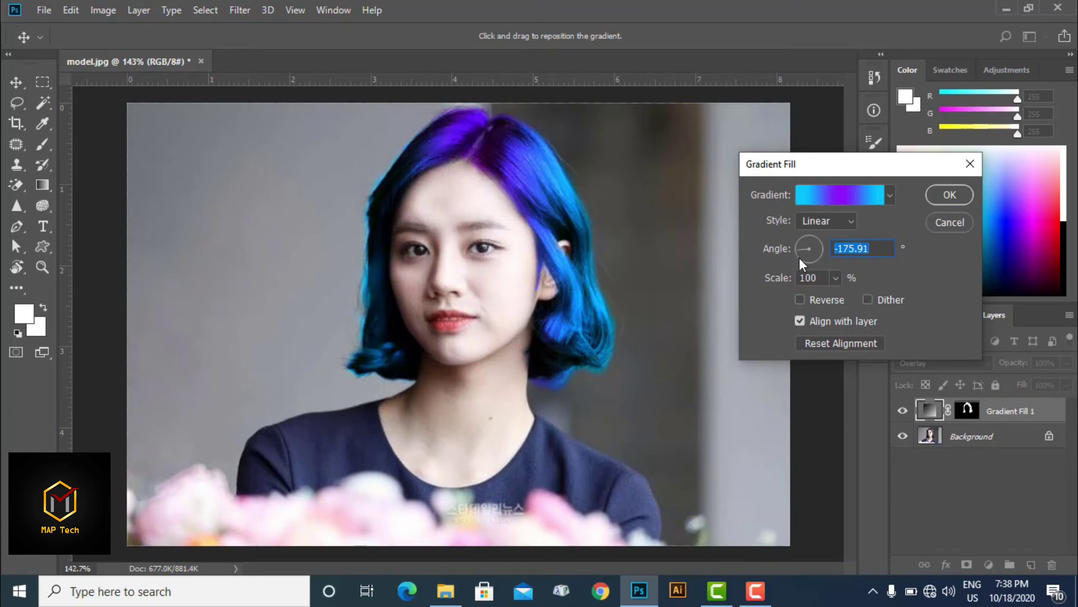
pyautogui.click(803, 261)
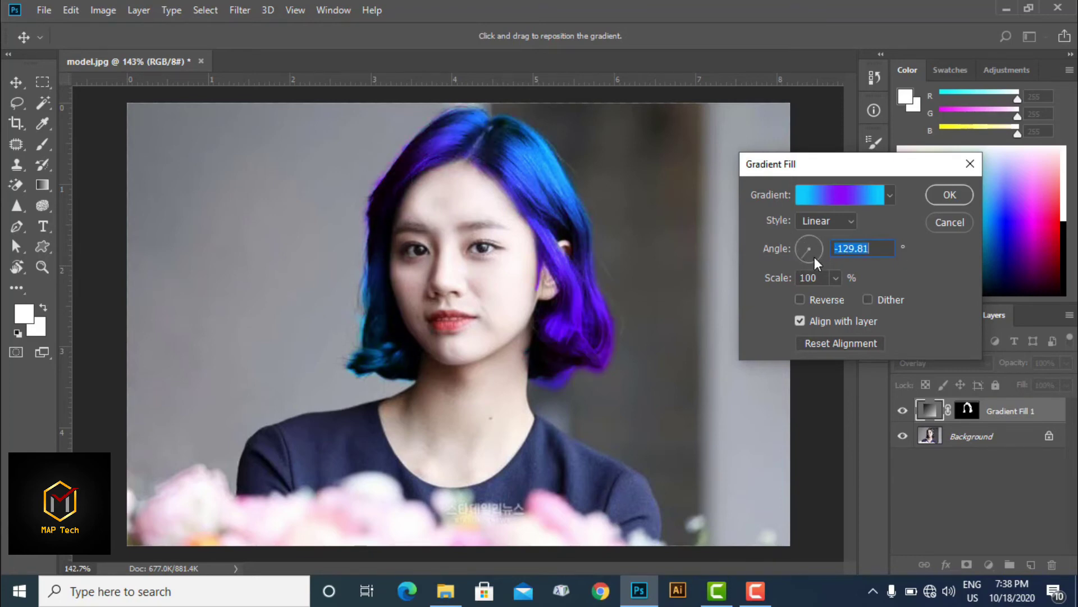
pyautogui.click(816, 267)
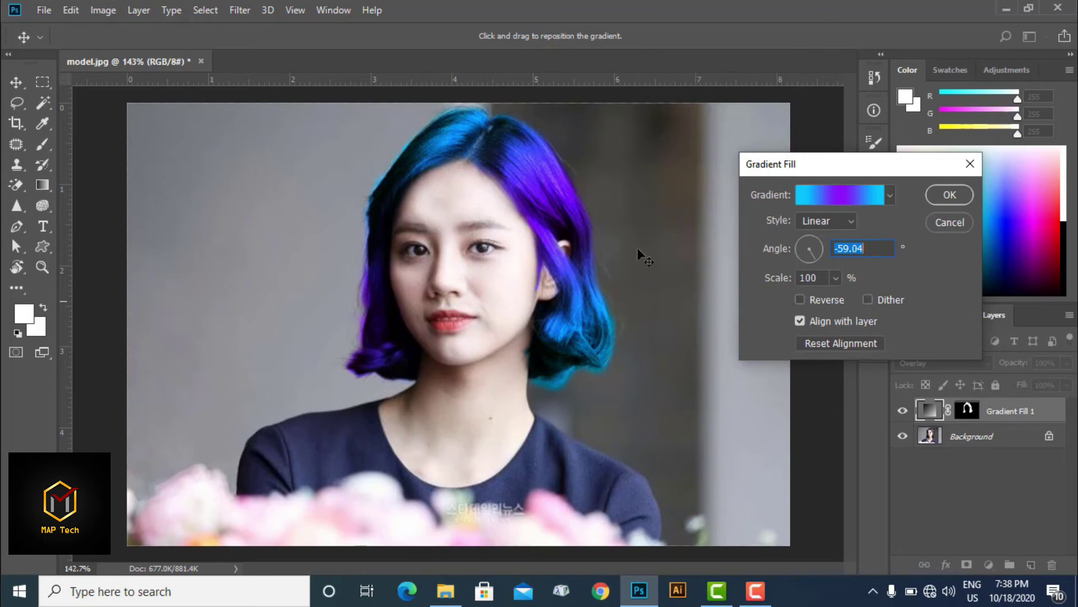
pyautogui.click(949, 195)
# - Switch to the Brush tool and zoom out to view the hair result
pyautogui.press('b')
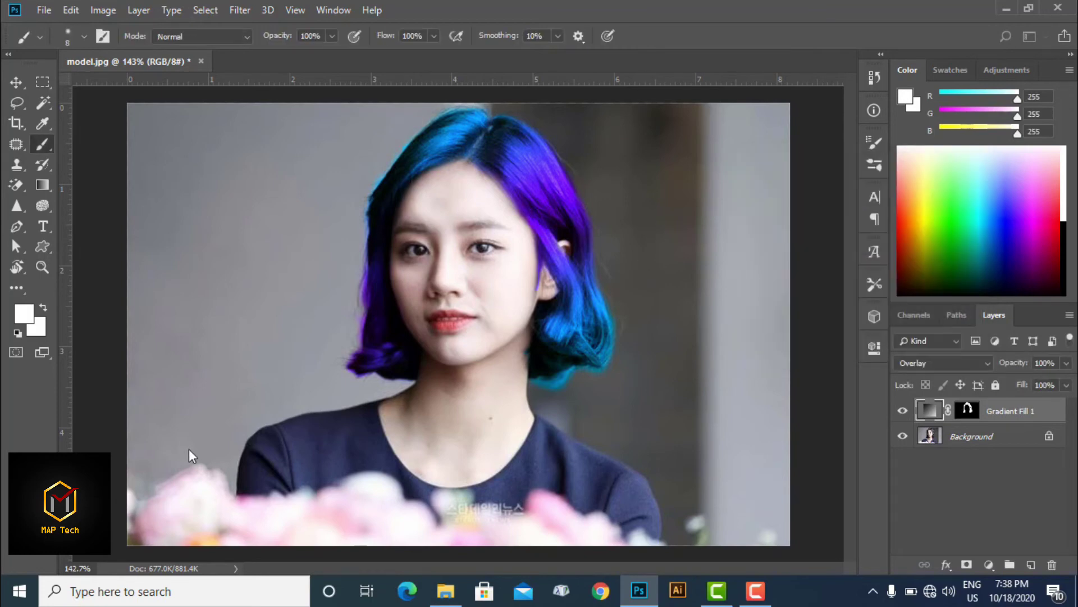
pyautogui.hotkey('ctrl', '-')
pyautogui.scroll(6, 526, 337)
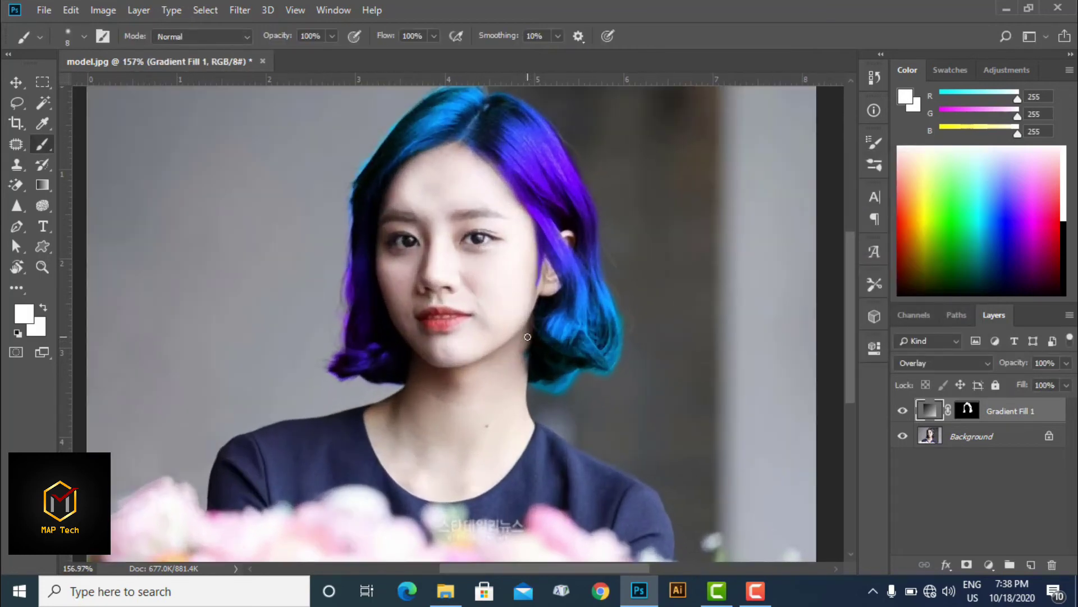
pyautogui.scroll(-1, 497, 280)
pyautogui.scroll(-2, 495, 287)
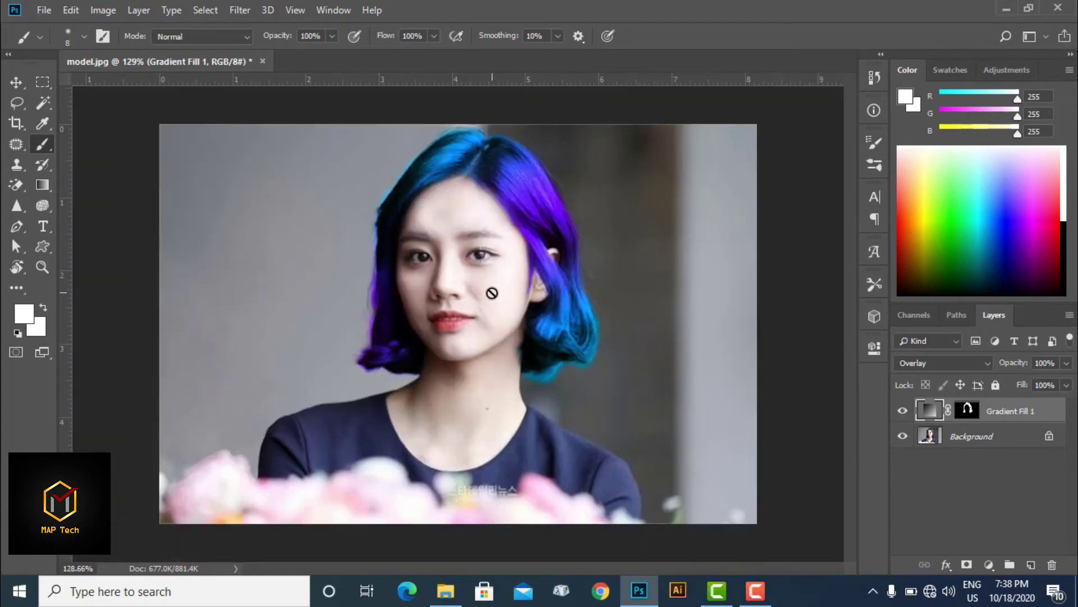
# - Undo the Gradient Fill layer and zoom in on the hair's lower edge
pyautogui.hotkey('ctrl', 'z')
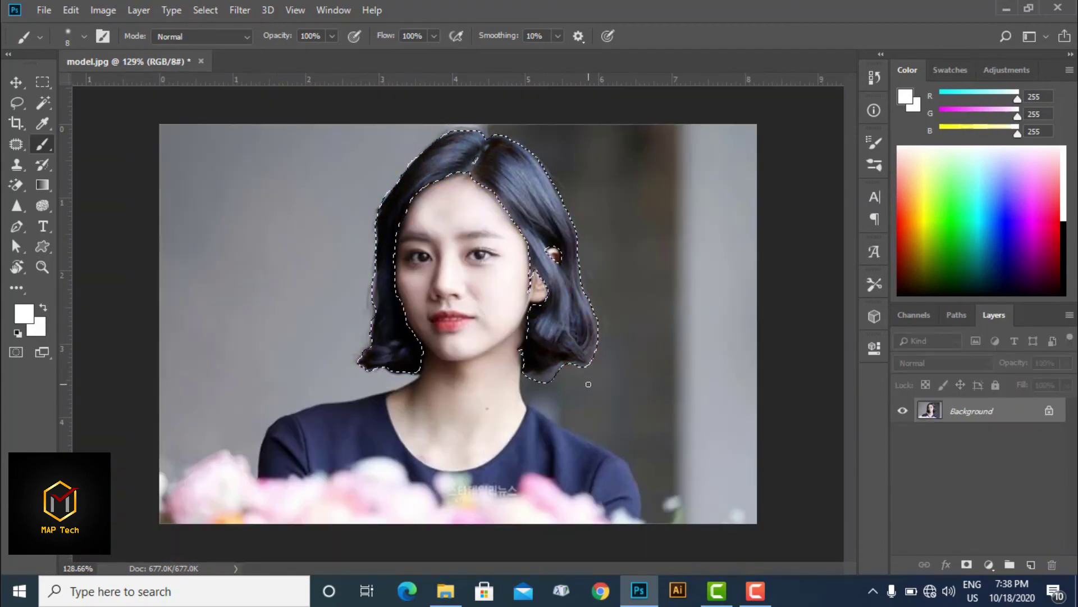
pyautogui.scroll(6, 576, 381)
pyautogui.scroll(-1, 556, 337)
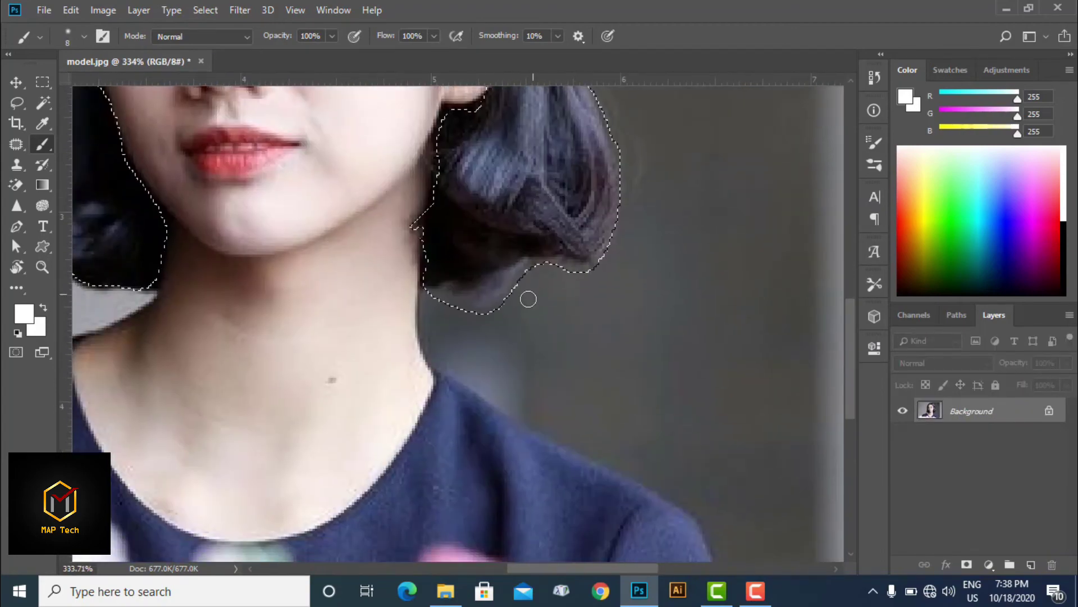
pyautogui.scroll(2, 480, 312)
pyautogui.moveTo(525, 281); pyautogui.dragTo(537, 375)
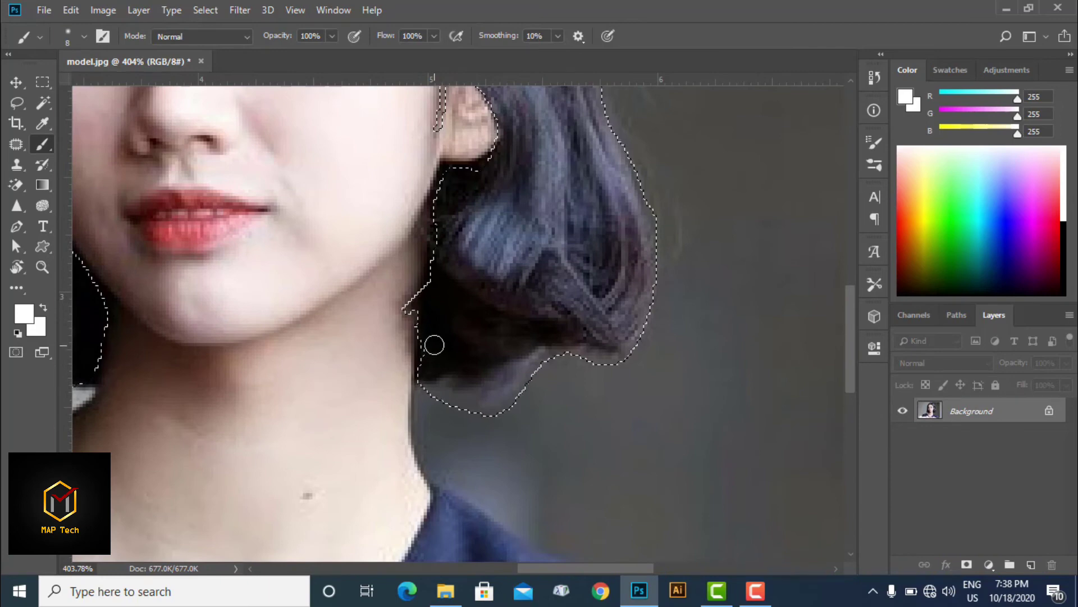
pyautogui.scroll(1, 580, 345)
pyautogui.scroll(1, 535, 366)
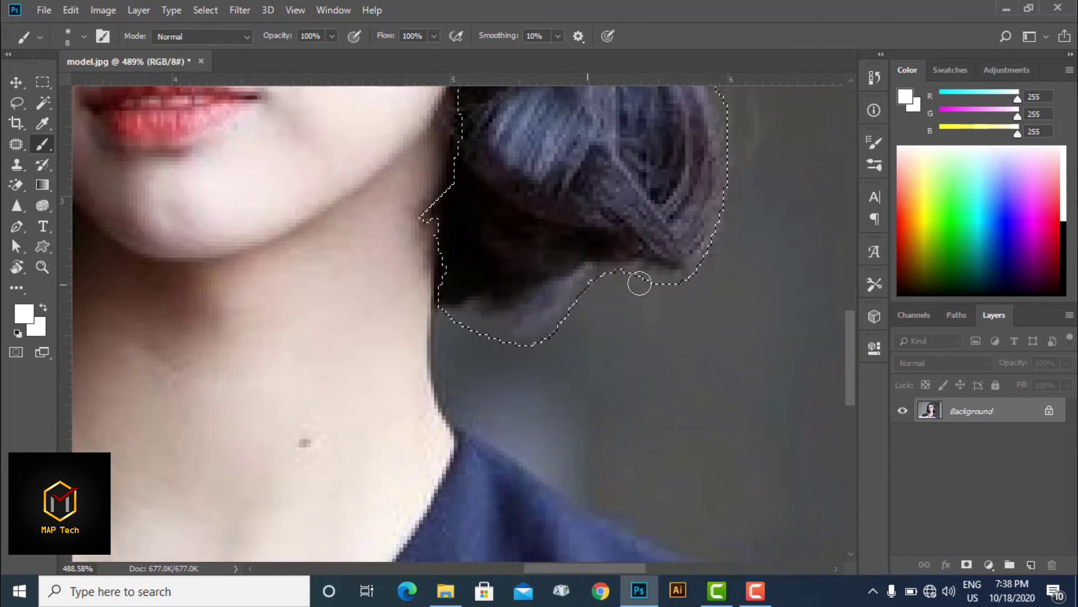
pyautogui.scroll(-2, 652, 307)
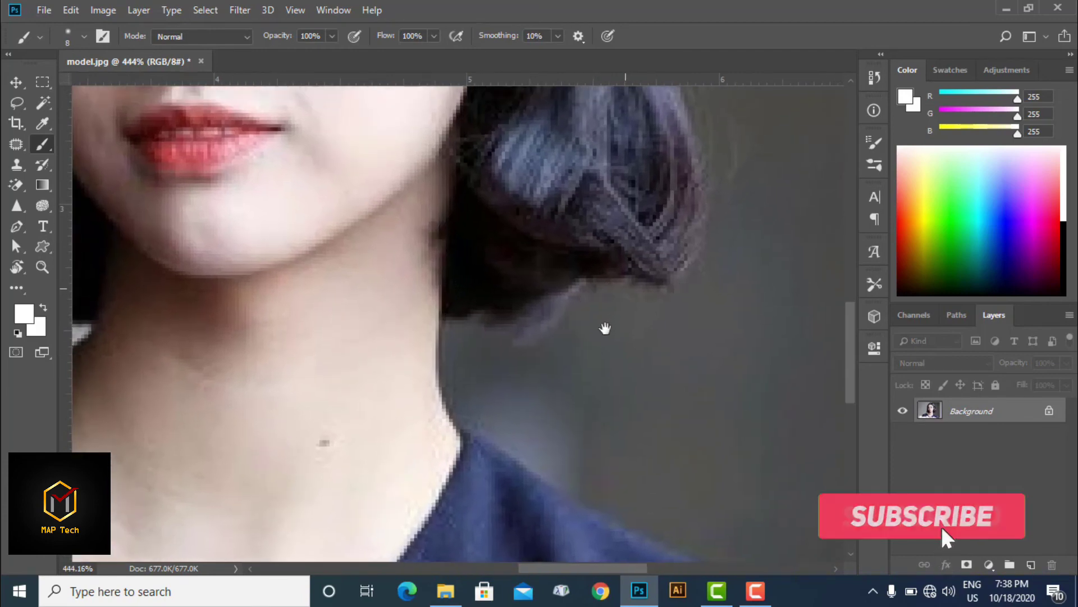
pyautogui.scroll(1, 604, 328)
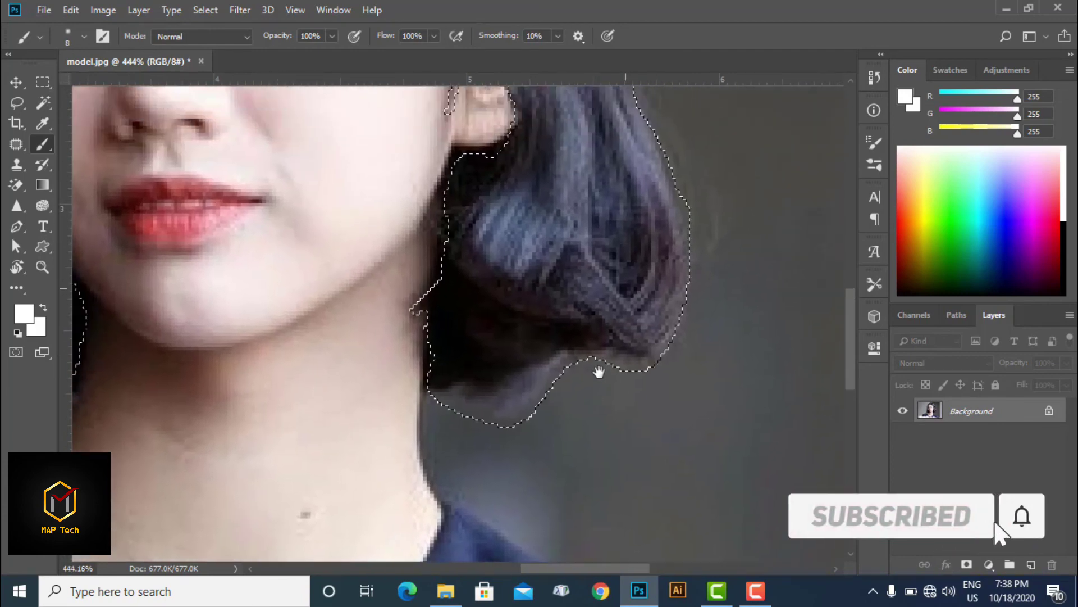
# - With the Lasso in subtract mode, remove background below the hair's lower edge from the selection
pyautogui.click(16, 103)
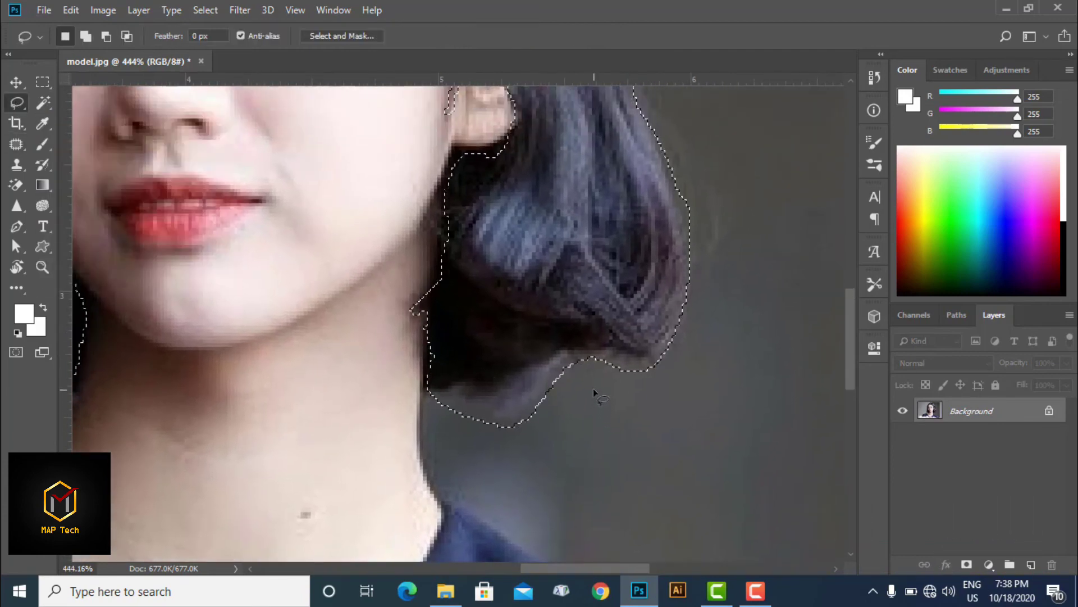
pyautogui.press('alt')
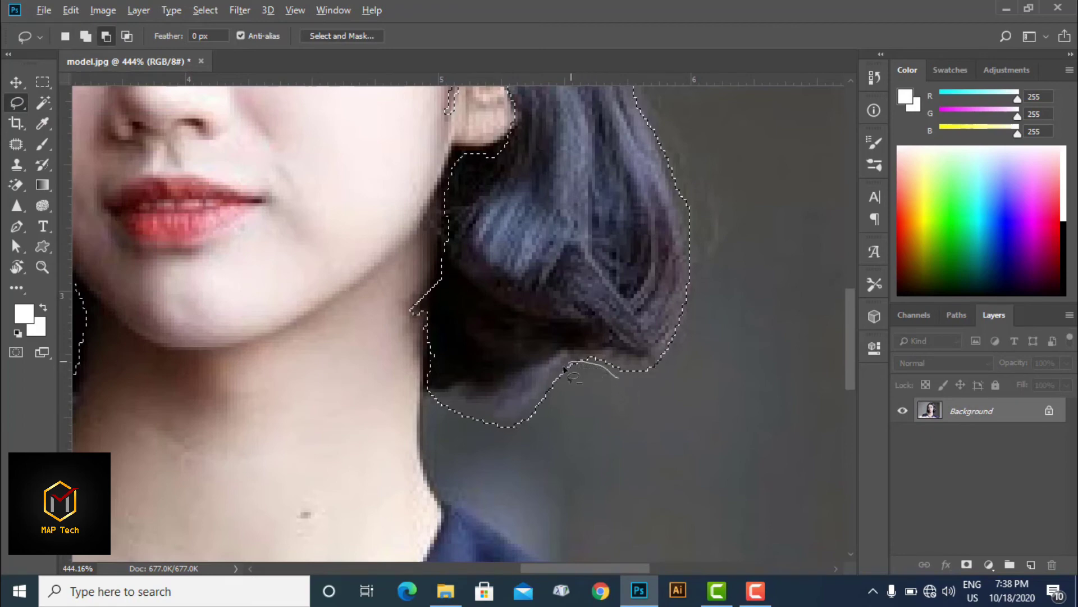
pyautogui.moveTo(565, 368); pyautogui.dragTo(549, 382)
pyautogui.moveTo(487, 418); pyautogui.dragTo(466, 411)
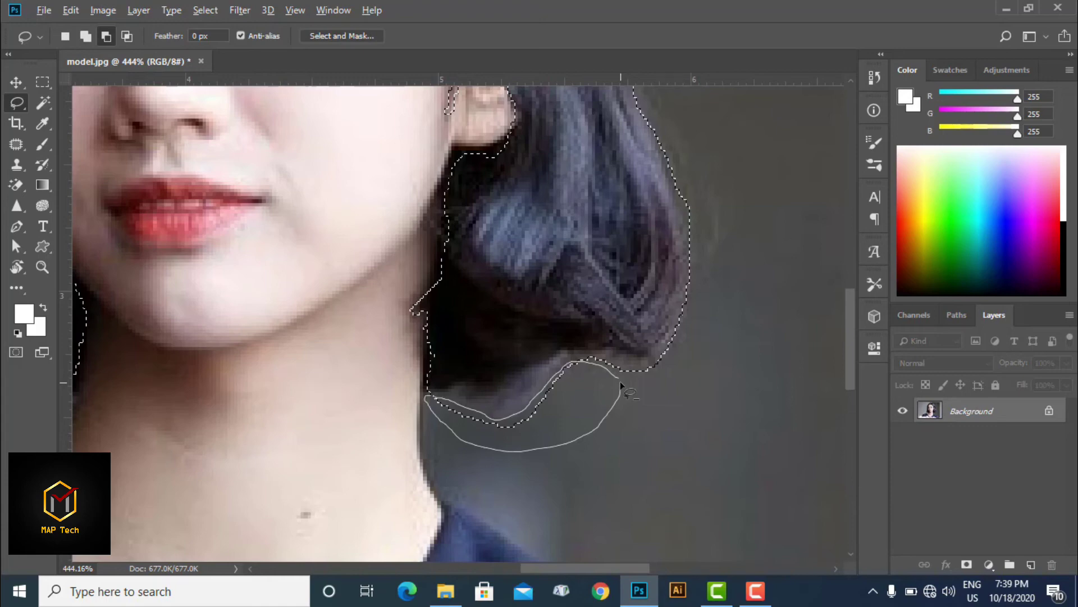
pyautogui.moveTo(621, 384); pyautogui.dragTo(620, 383)
pyautogui.moveTo(620, 384); pyautogui.dragTo(517, 421)
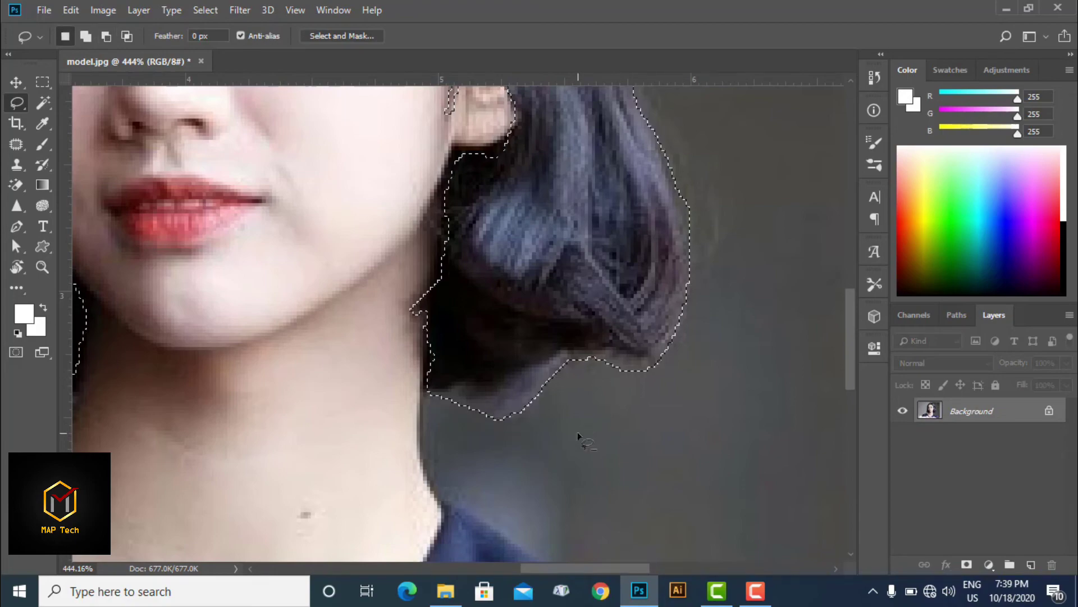
pyautogui.scroll(-5, 522, 424)
pyautogui.scroll(5, 542, 401)
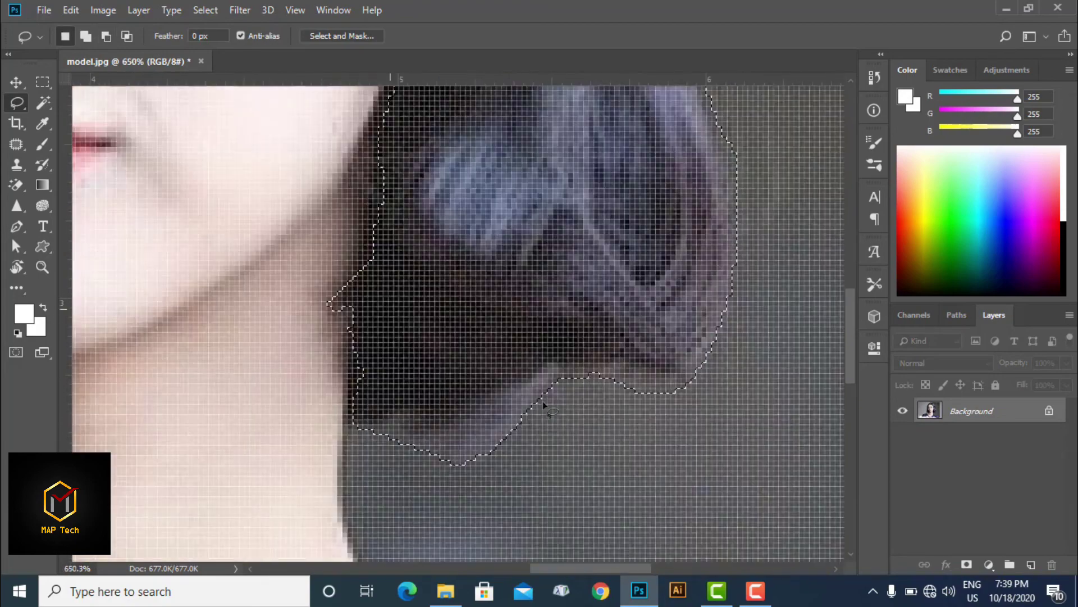
pyautogui.scroll(-4, 543, 403)
pyautogui.scroll(1, 546, 410)
pyautogui.scroll(1, 530, 357)
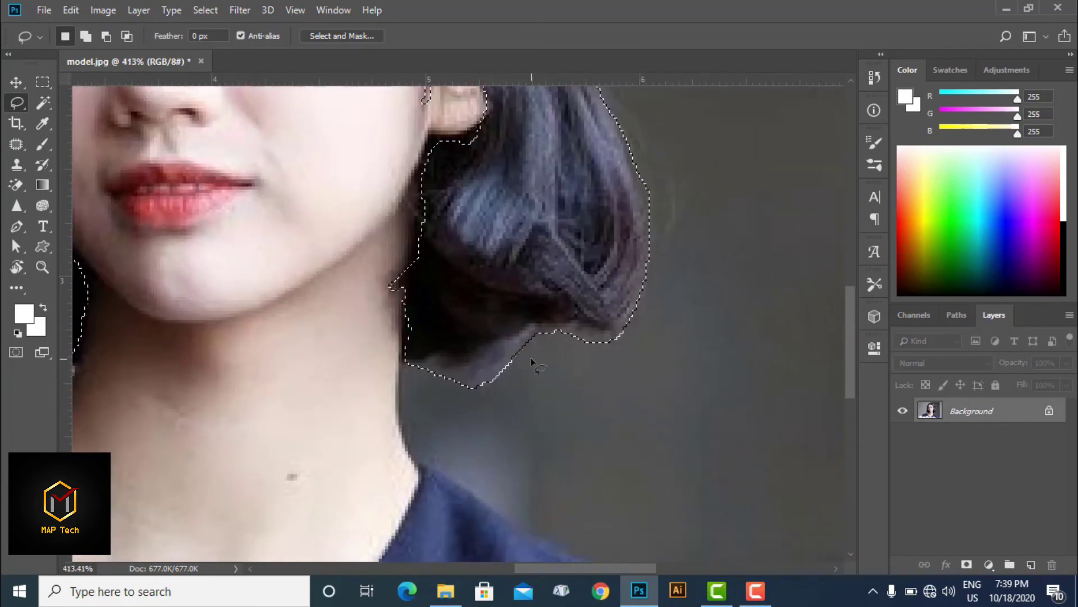
pyautogui.scroll(1, 531, 357)
# - Subtract more background under the right hair ends from the selection
pyautogui.press('alt')
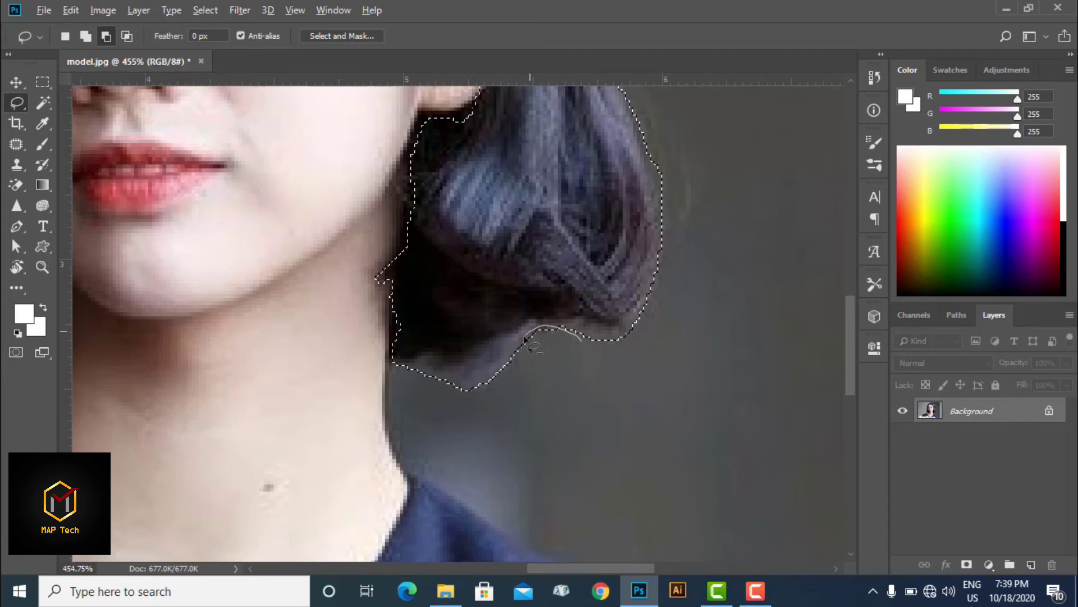
pyautogui.moveTo(489, 381)
pyautogui.mouseDown()
pyautogui.moveTo(414, 374)
pyautogui.moveTo(523, 423)
pyautogui.moveTo(636, 354)
pyautogui.mouseUp()
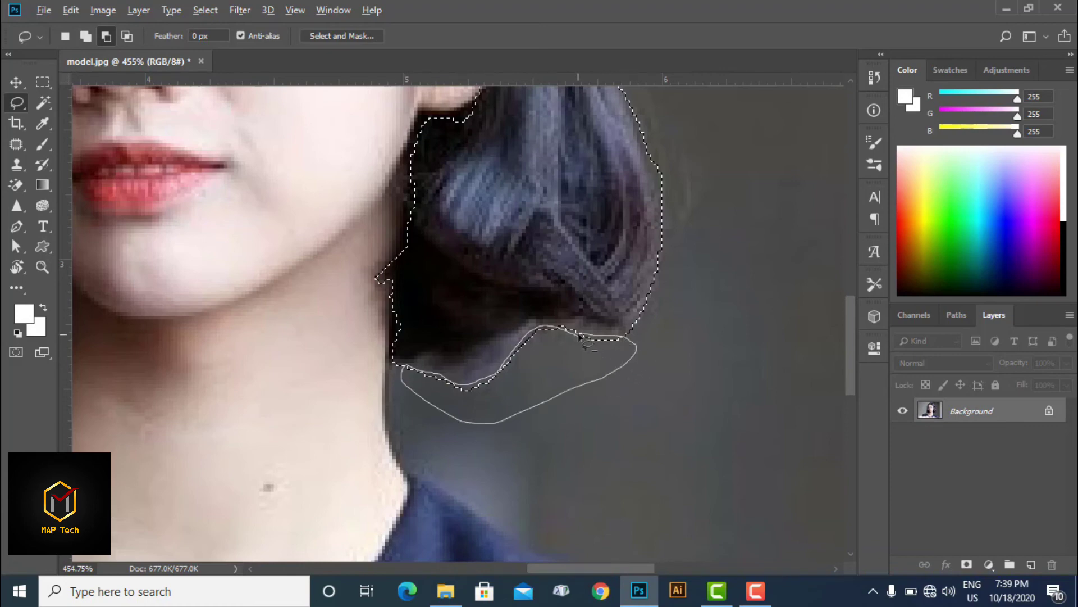
pyautogui.moveTo(579, 344); pyautogui.dragTo(595, 367)
pyautogui.scroll(-3, 595, 365)
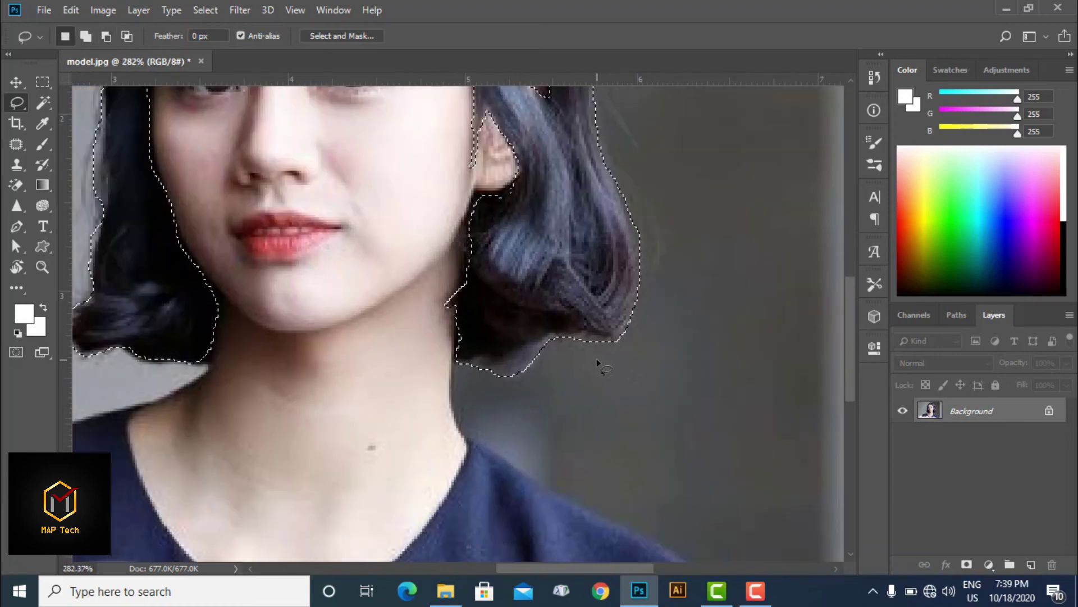
pyautogui.scroll(-2, 604, 365)
pyautogui.scroll(3, 348, 364)
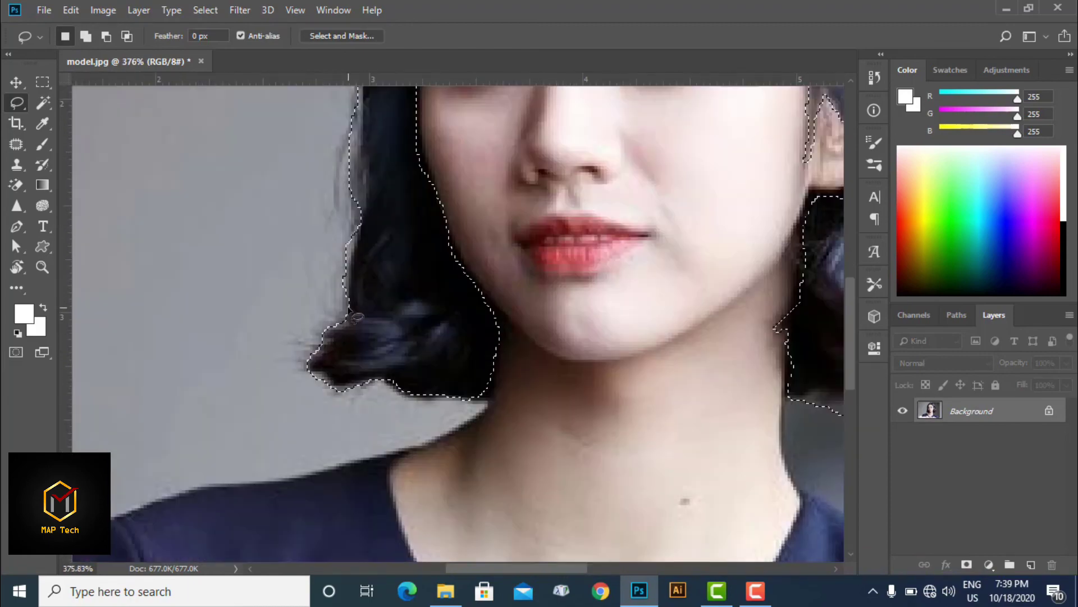
pyautogui.scroll(1, 344, 362)
pyautogui.scroll(1, 342, 354)
pyautogui.scroll(-3, 325, 292)
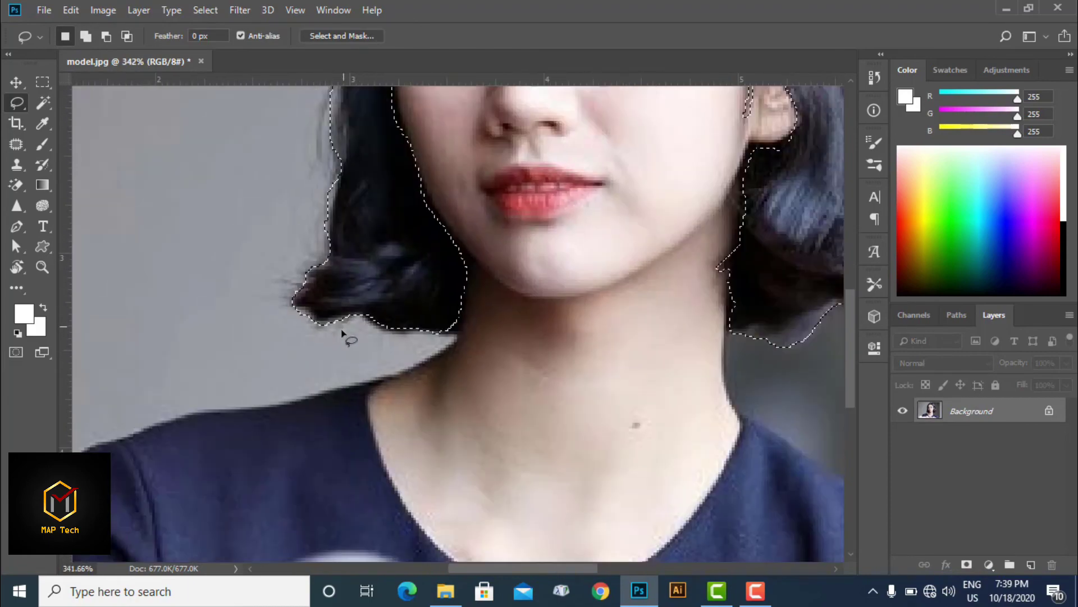
pyautogui.scroll(3, 344, 337)
pyautogui.scroll(-1, 336, 337)
# - Cut the stray area under the left hair ends out of the selection
pyautogui.press('alt')
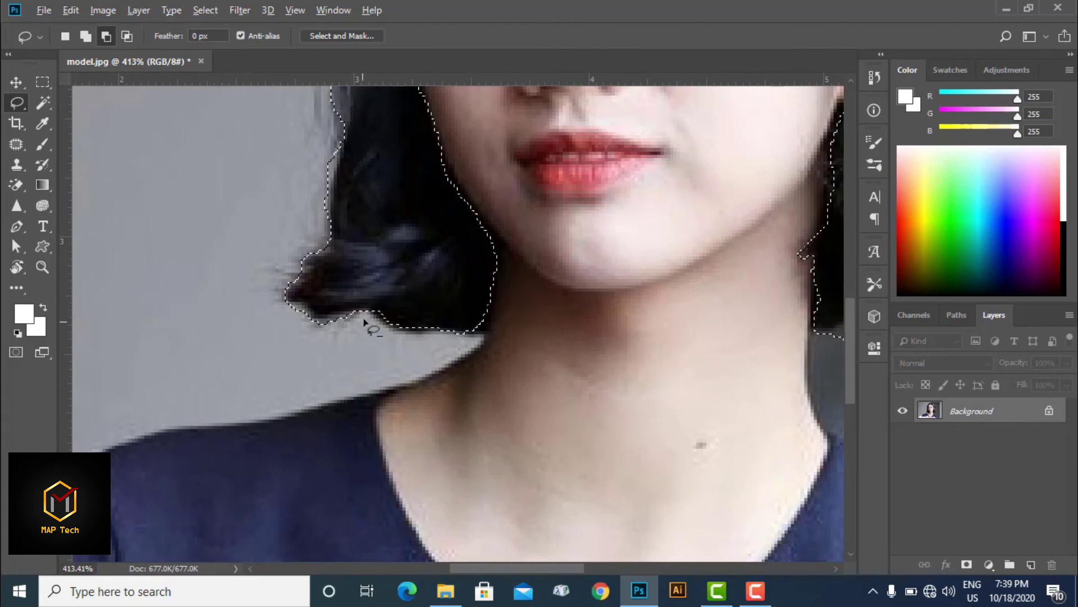
pyautogui.moveTo(327, 318); pyautogui.dragTo(313, 323)
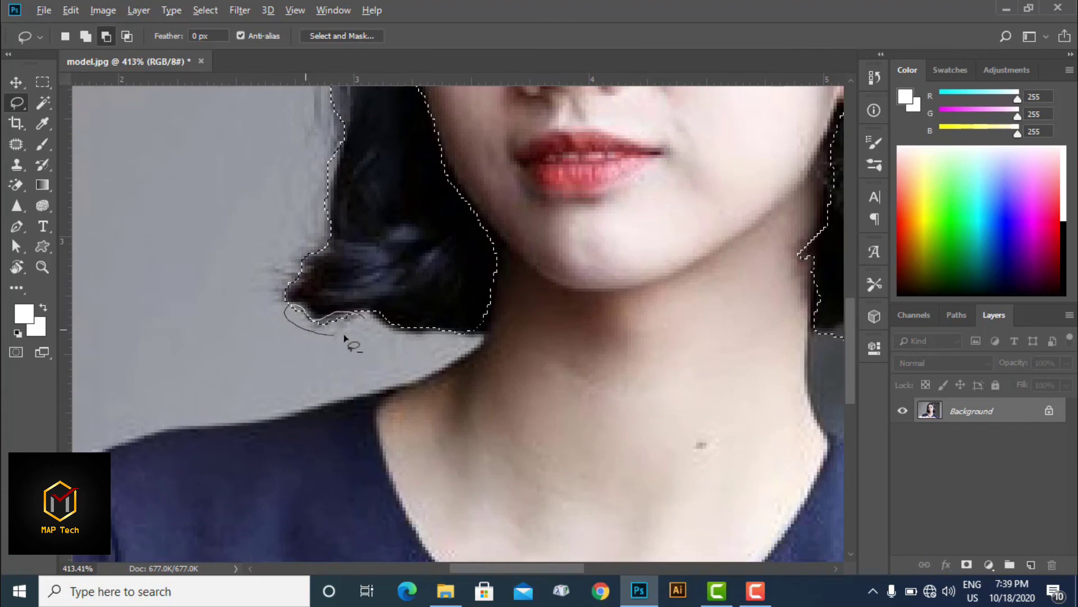
pyautogui.moveTo(344, 338); pyautogui.dragTo(369, 331)
pyautogui.scroll(-3, 373, 345)
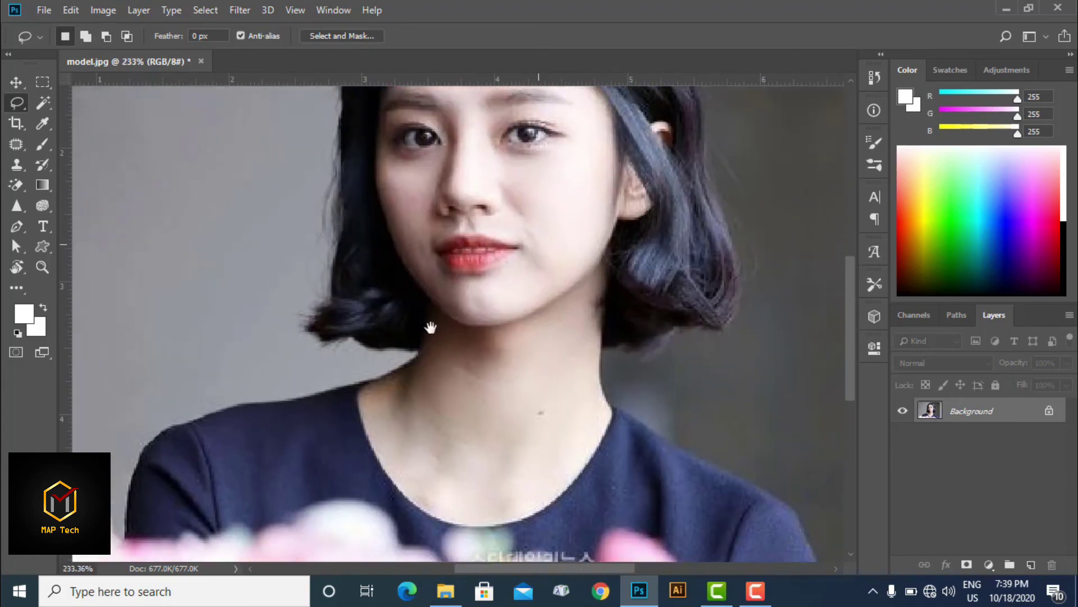
pyautogui.scroll(-2, 431, 328)
pyautogui.scroll(-2, 434, 315)
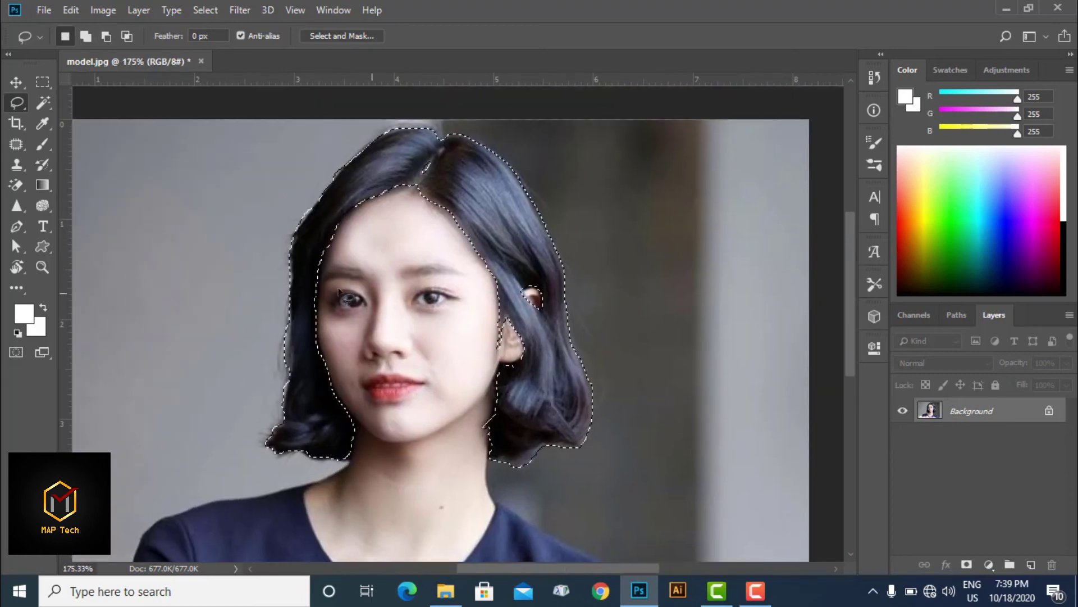
# - Add a Solid Color fill layer in Overlay mode, masked to the hair selection
pyautogui.click(16, 82)
pyautogui.click(139, 11)
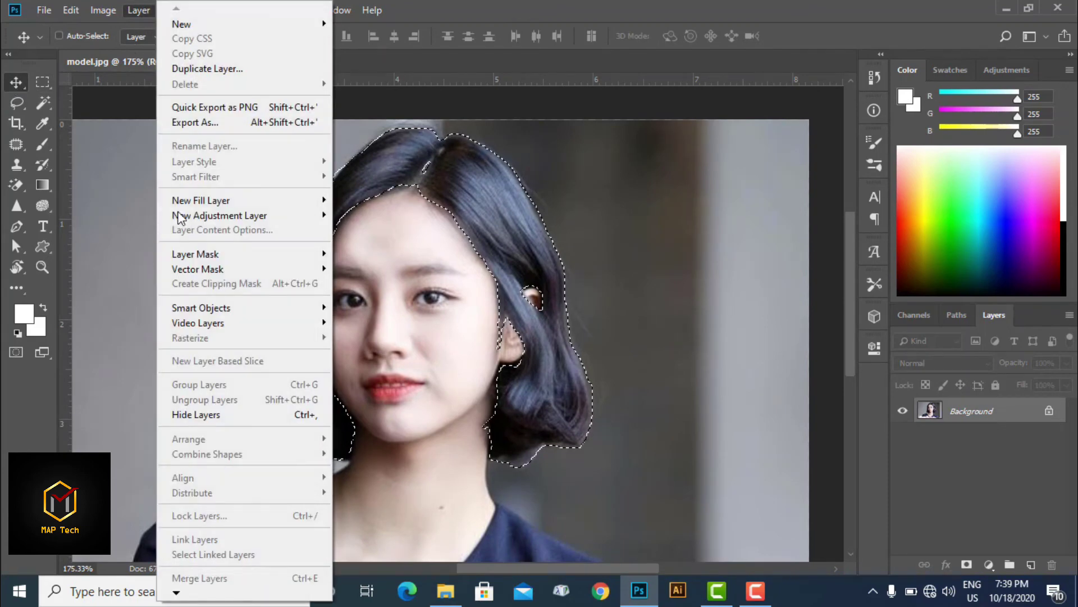
pyautogui.click(388, 205)
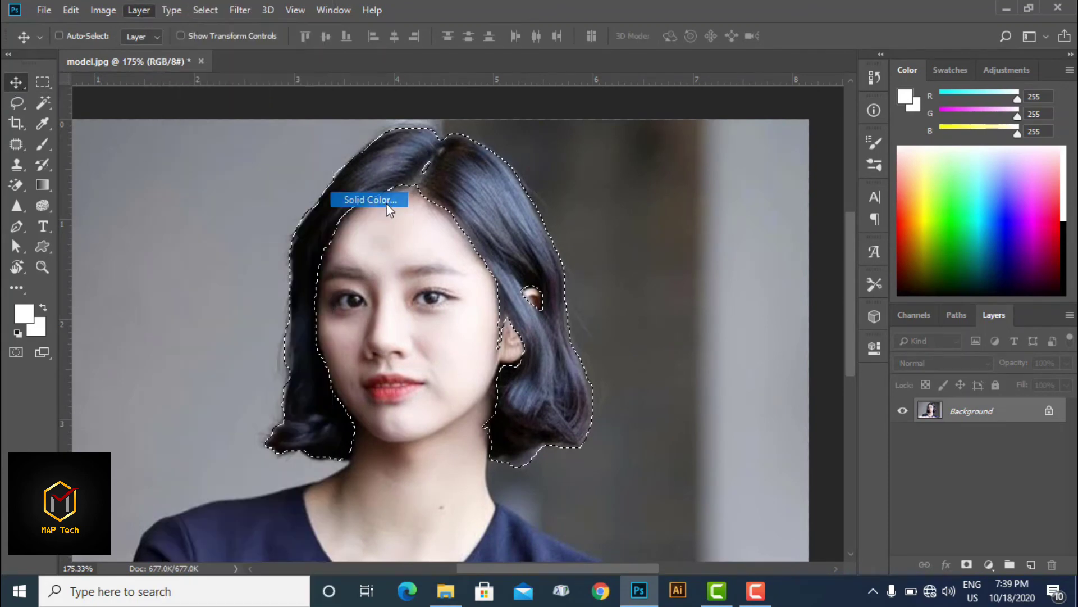
pyautogui.click(632, 254)
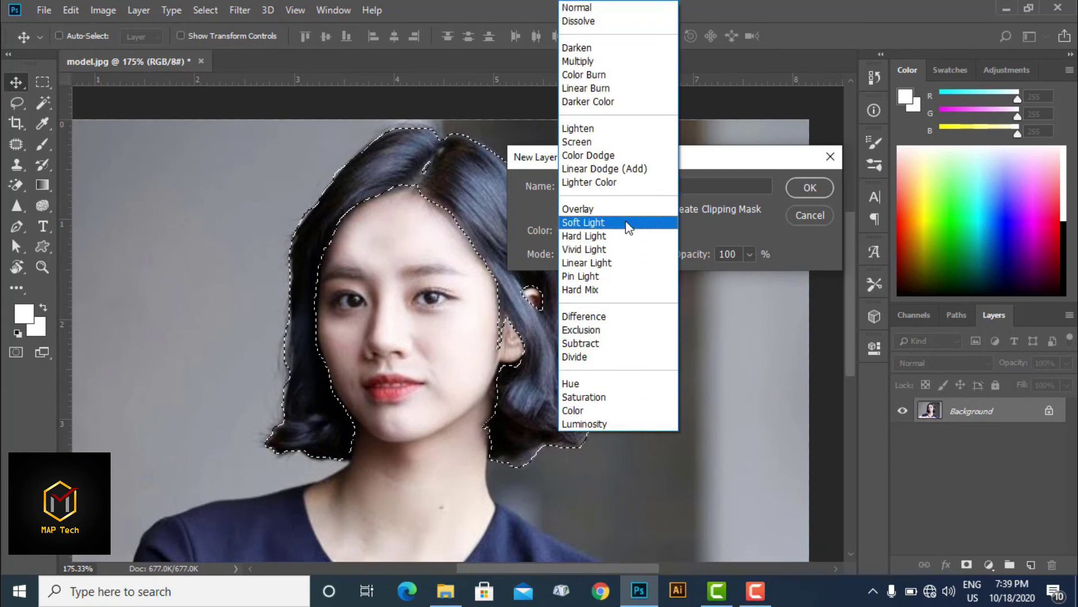
pyautogui.click(626, 210)
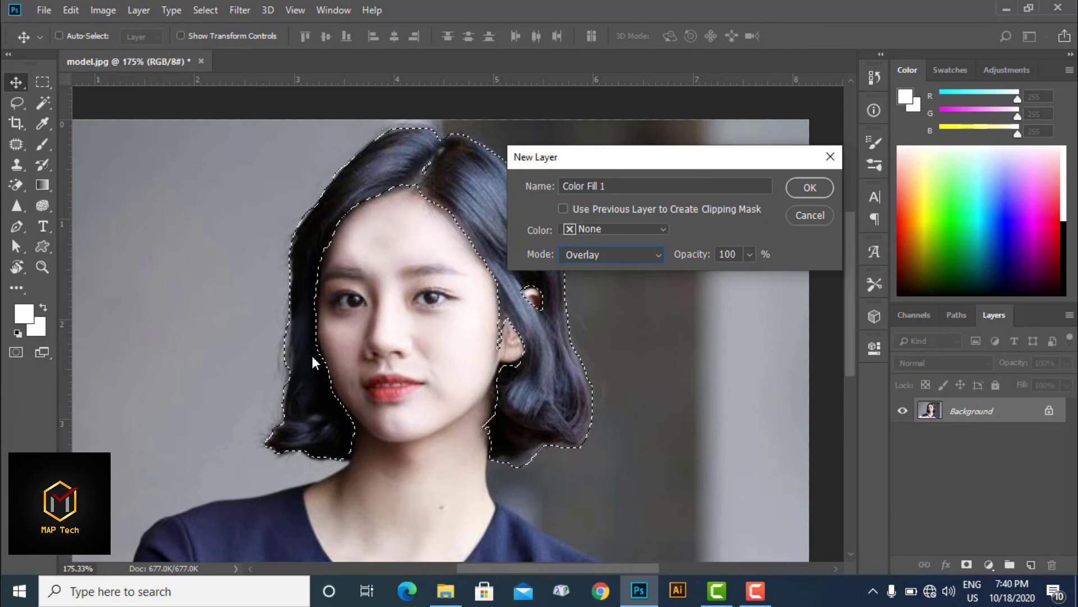
pyautogui.click(815, 191)
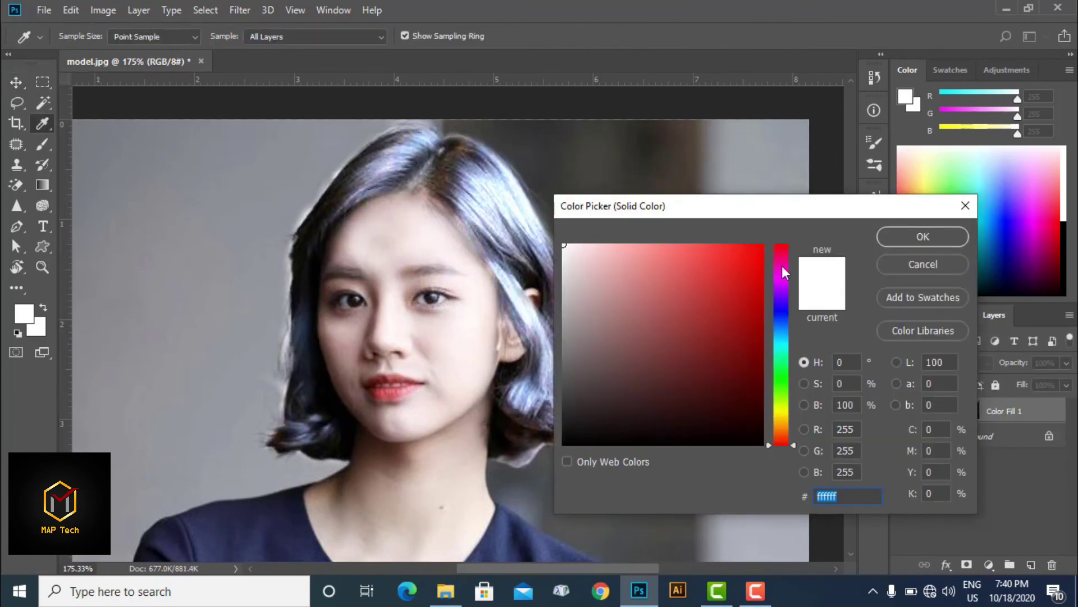
# - Set the Color Fill colour to deep blue #1365aa, starting from ff0000, and accept it
pyautogui.write('ff0000')
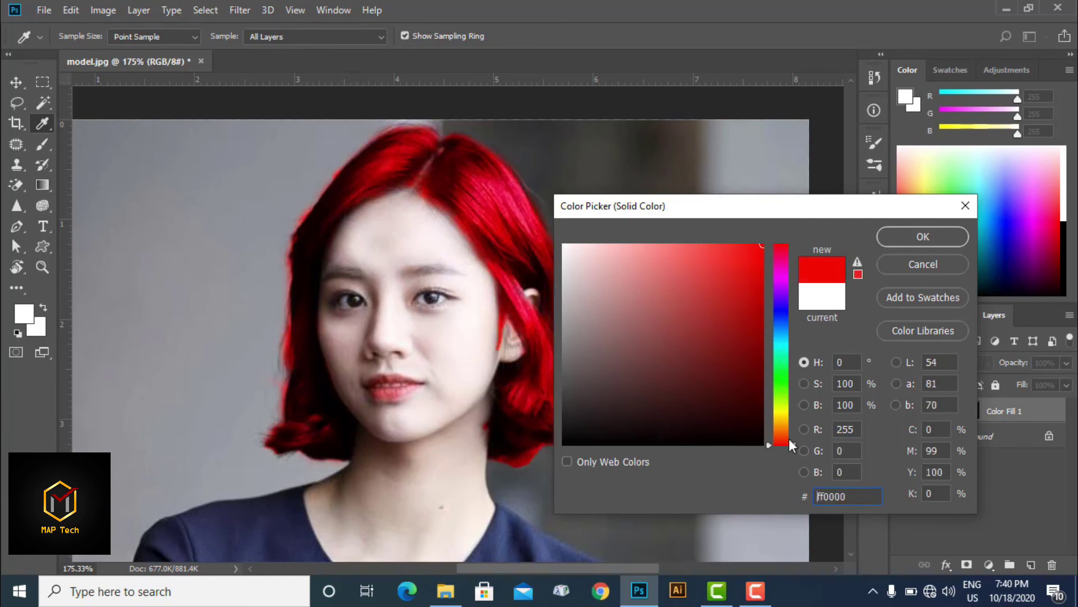
pyautogui.moveTo(790, 439); pyautogui.dragTo(792, 332)
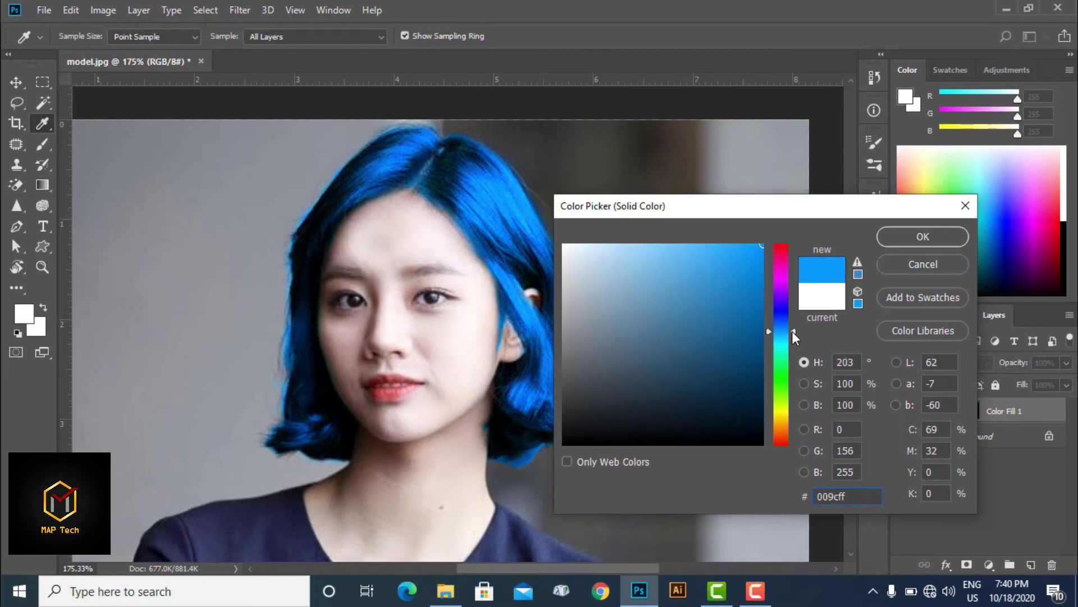
pyautogui.moveTo(760, 243)
pyautogui.mouseDown()
pyautogui.moveTo(740, 241)
pyautogui.moveTo(753, 268)
pyautogui.moveTo(731, 314)
pyautogui.moveTo(743, 310)
pyautogui.mouseUp()
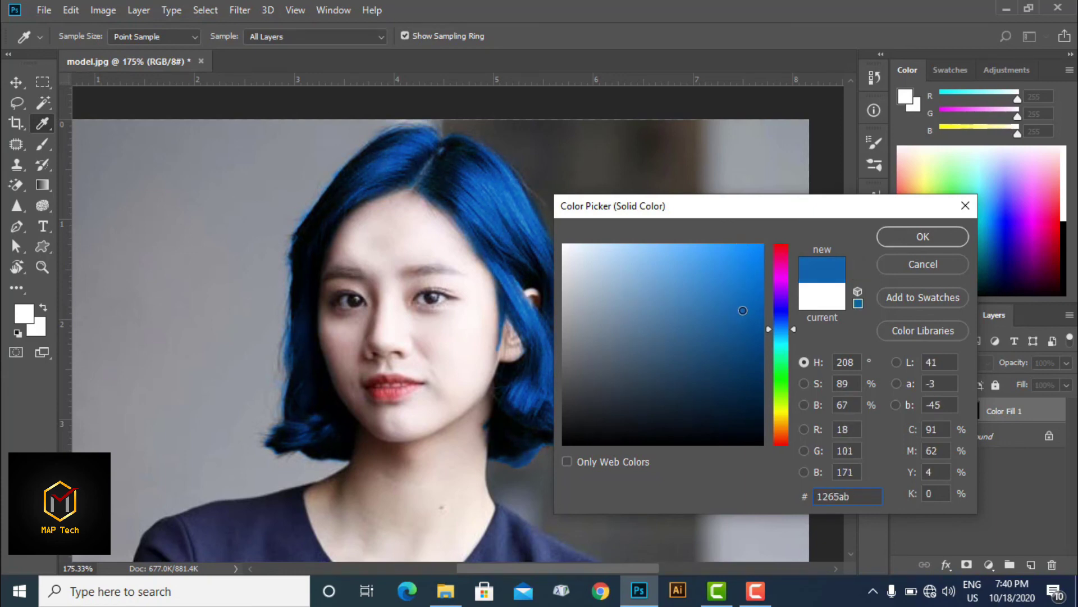
pyautogui.click(924, 239)
pyautogui.scroll(-3, 695, 319)
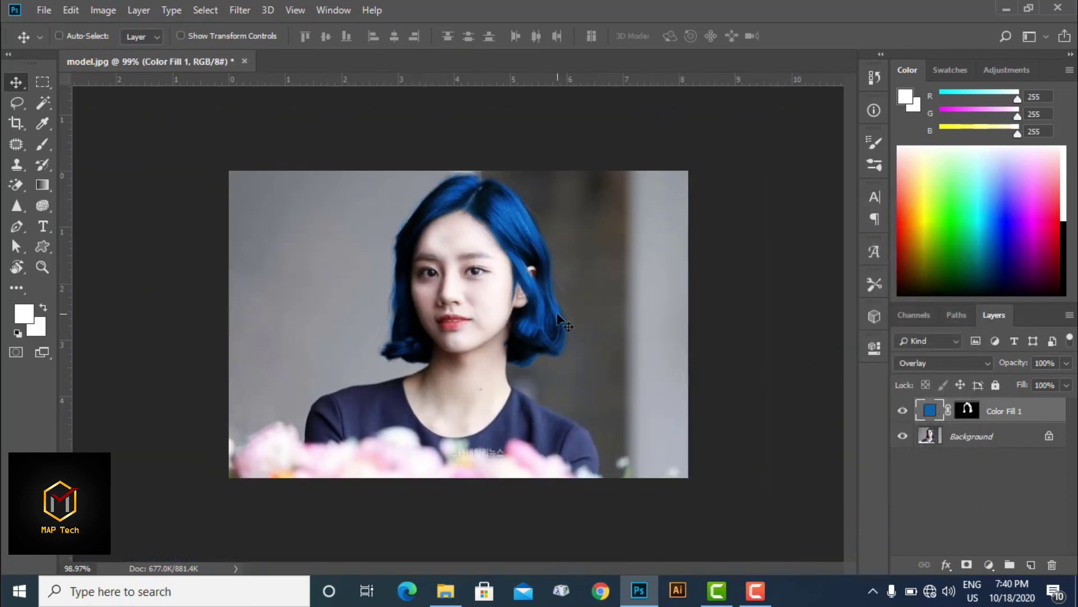
pyautogui.scroll(1, 557, 313)
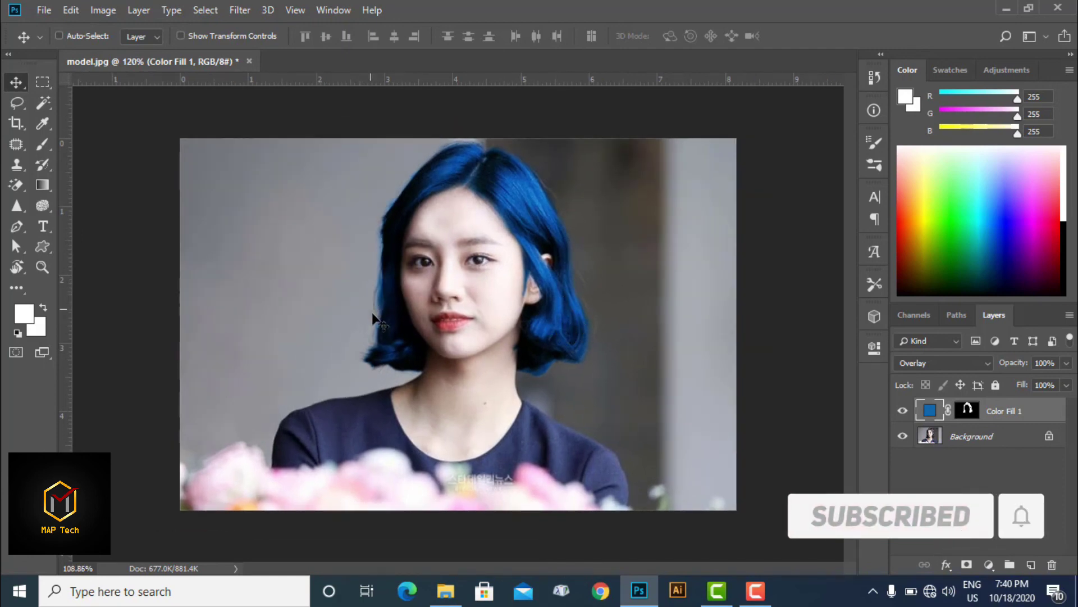
pyautogui.scroll(1, 376, 320)
pyautogui.scroll(-1, 374, 318)
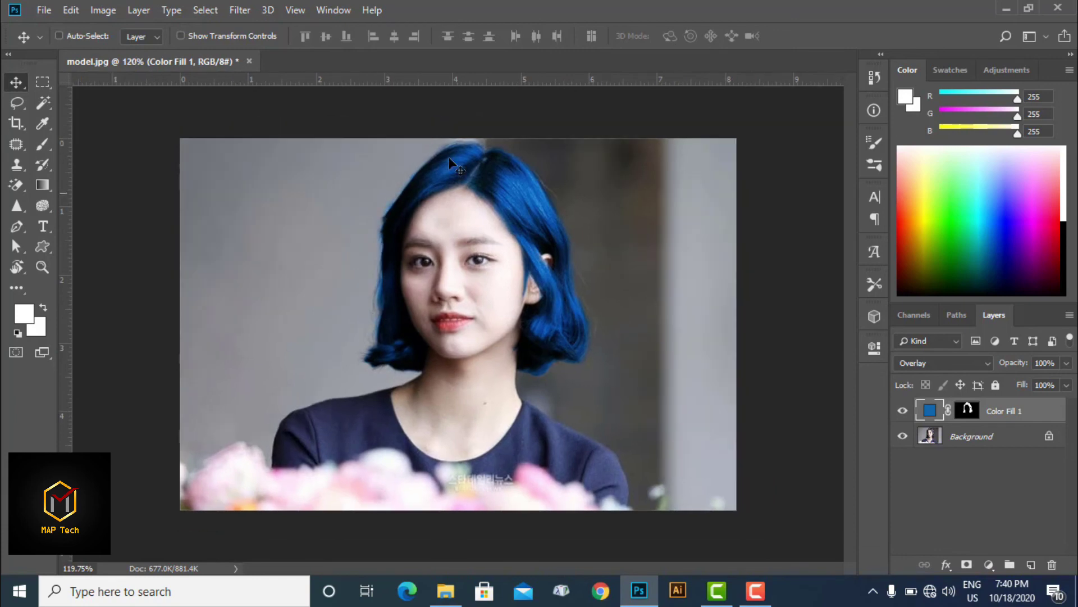
pyautogui.scroll(-1, 405, 287)
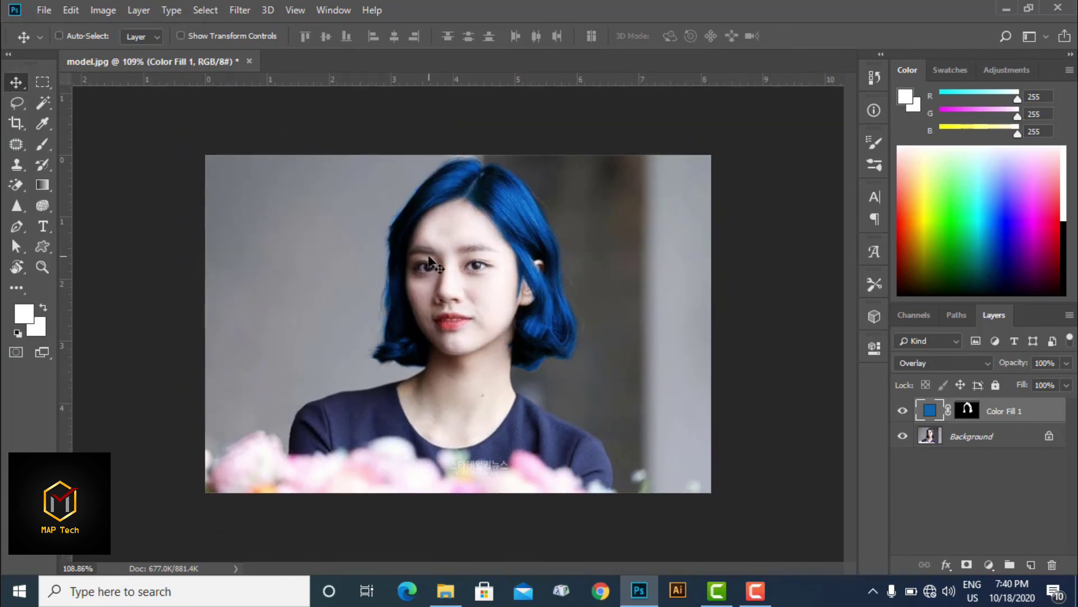
pyautogui.scroll(1, 430, 261)
pyautogui.scroll(1, 423, 218)
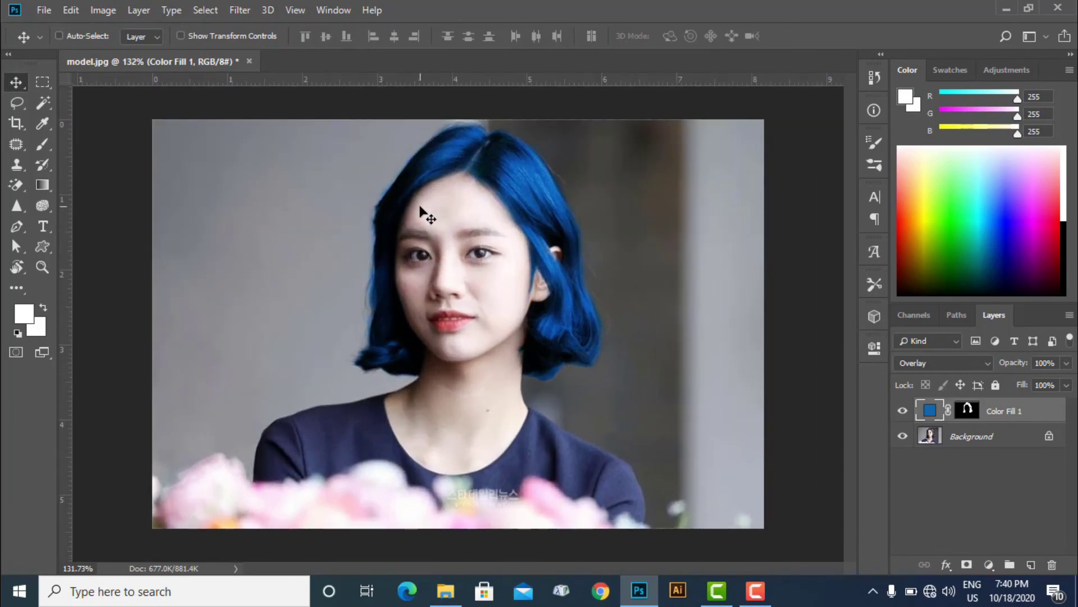
pyautogui.scroll(-1, 423, 210)
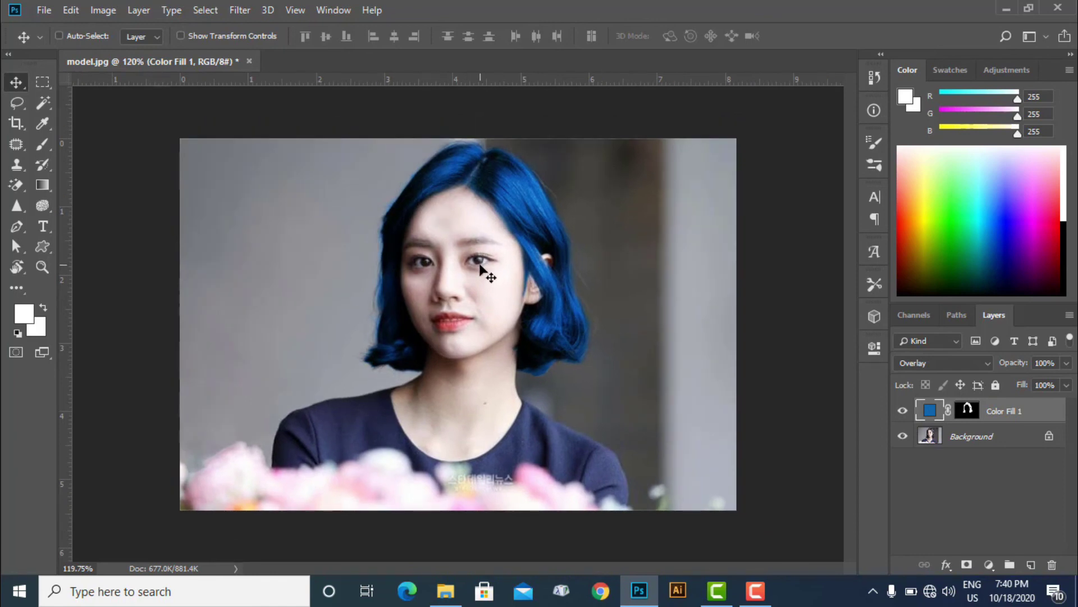
pyautogui.scroll(1, 480, 267)
pyautogui.scroll(2, 480, 269)
pyautogui.scroll(-1, 479, 273)
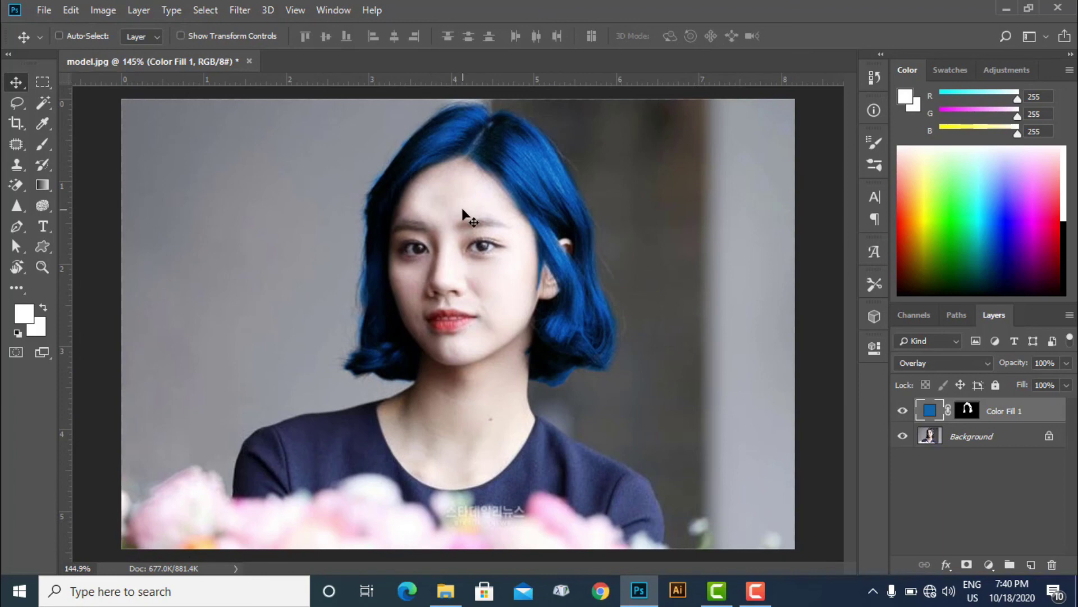
pyautogui.scroll(-1, 465, 217)
pyautogui.scroll(1, 464, 215)
pyautogui.scroll(-1, 467, 211)
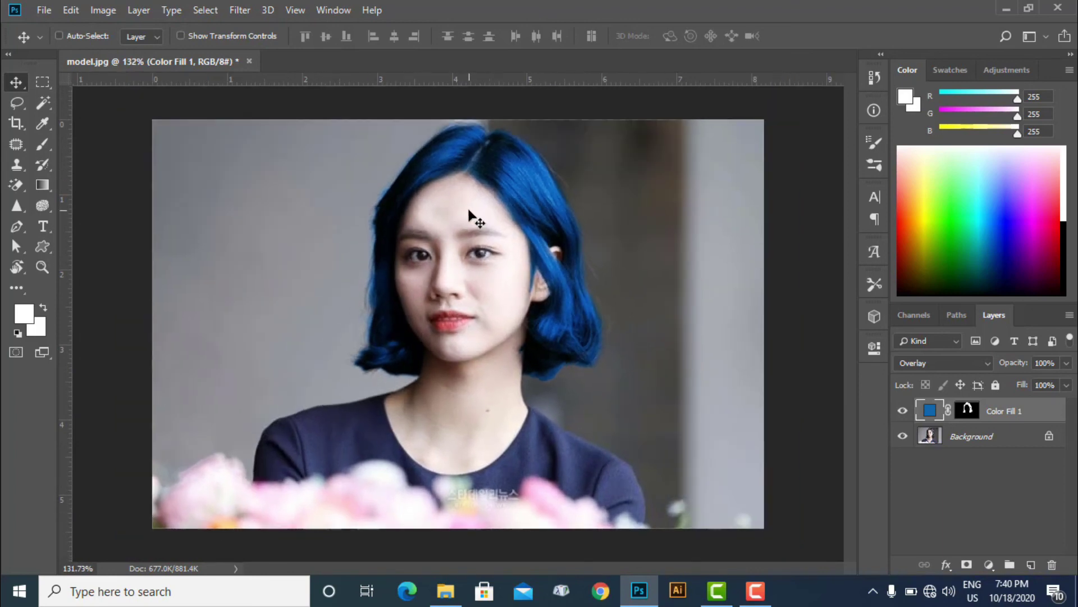